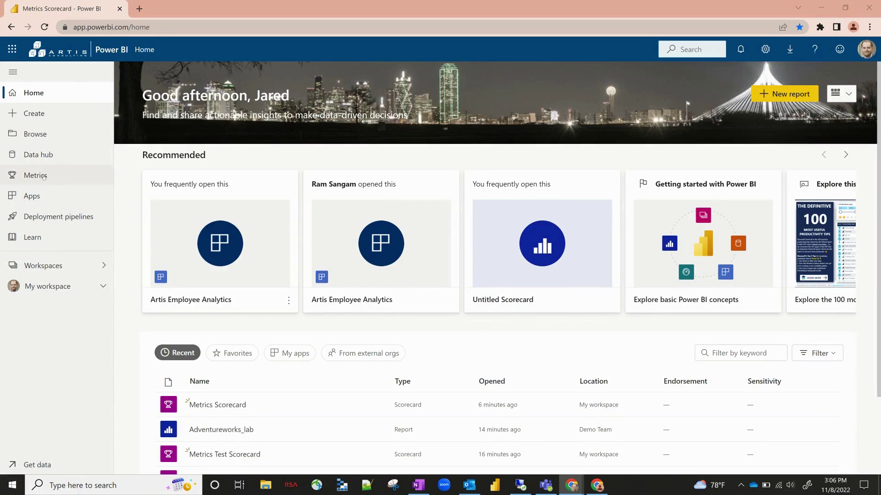
- Create a new scorecard in Metrics and rename it "Metrics Scorecard Example"
left_click(60, 177)
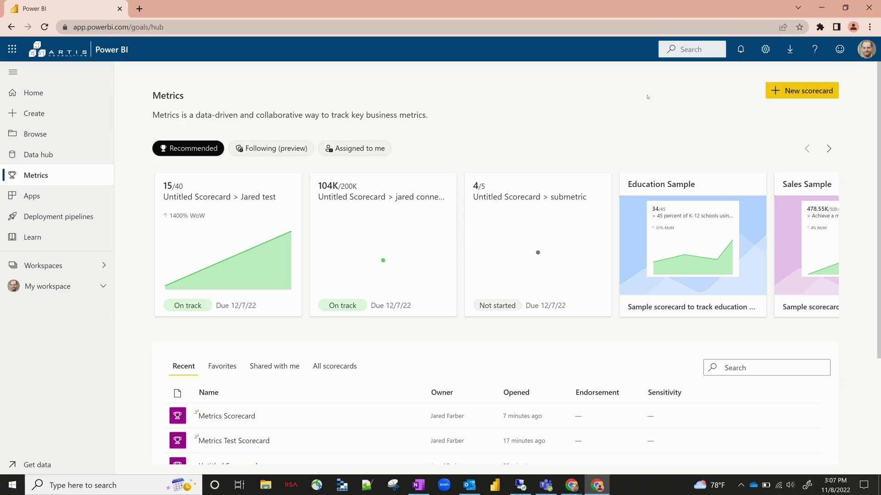
left_click(775, 95)
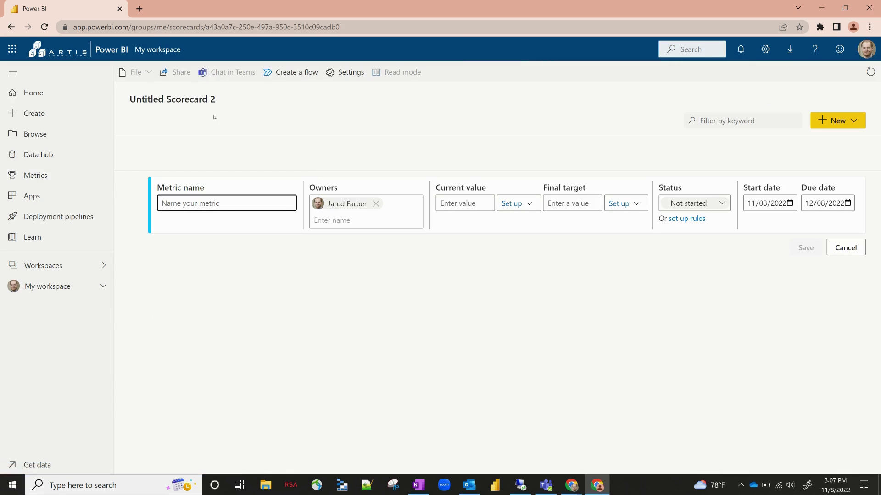
left_click(169, 99)
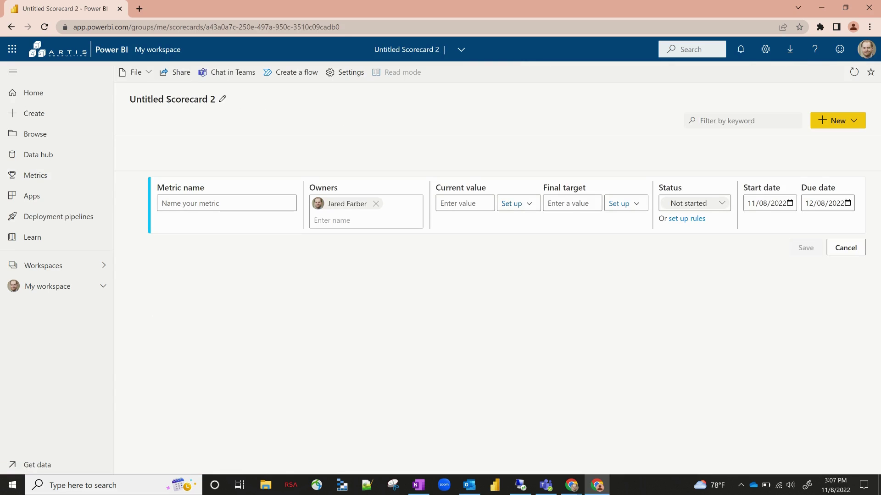
type("Metrics Co")
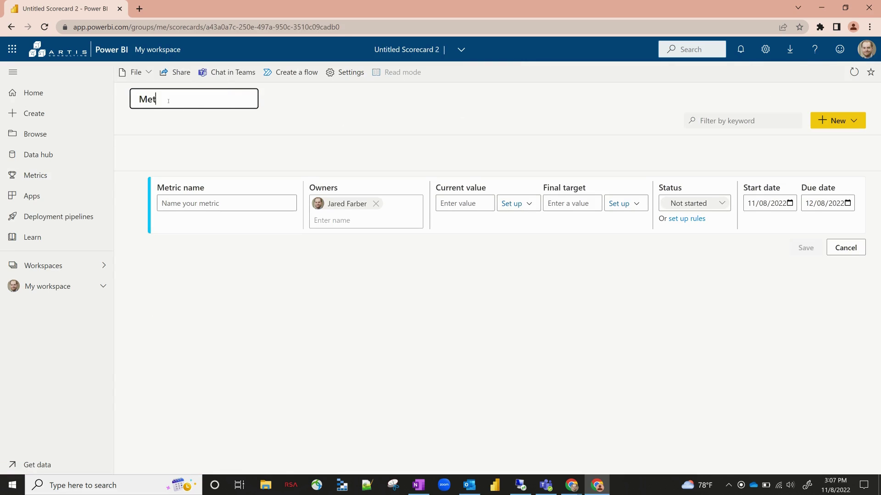
key("BackSpace")
key("BackSpace")
type("Scorecard Example")
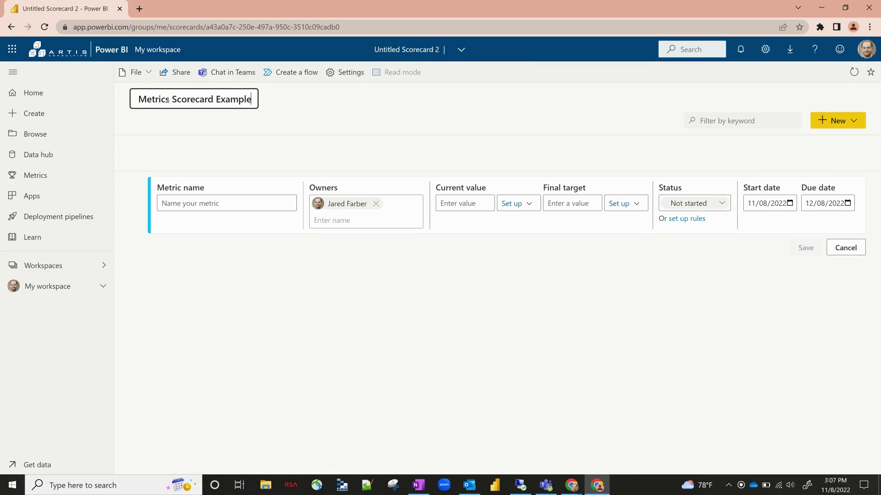
- Name the first metric "Hard coded example" and give it a manual current value of 150 and a final target of 250
left_click(215, 204)
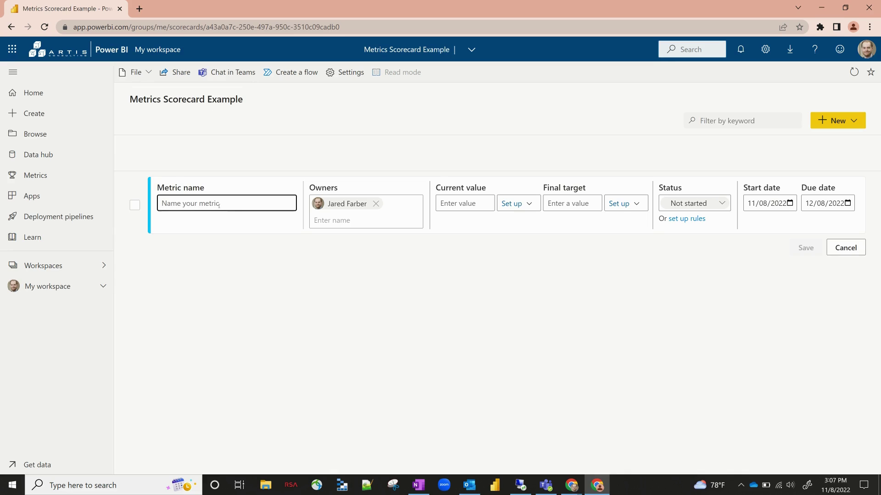
type("Hard coded example")
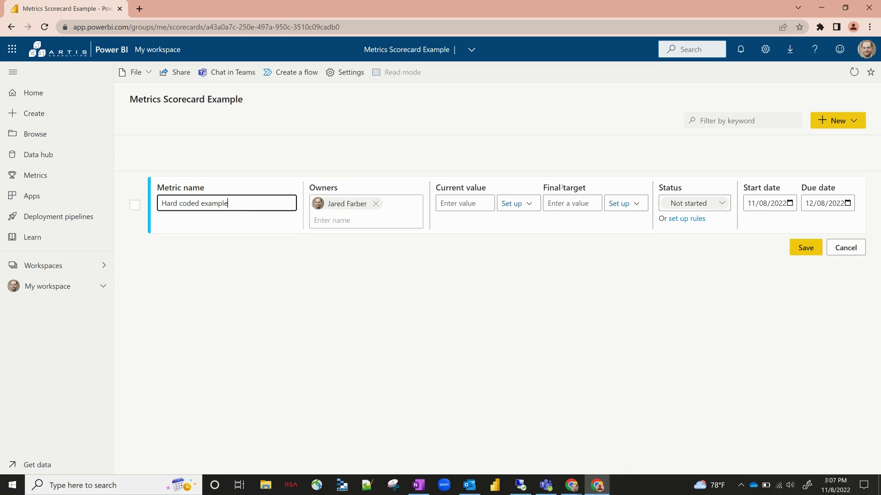
left_click(514, 204)
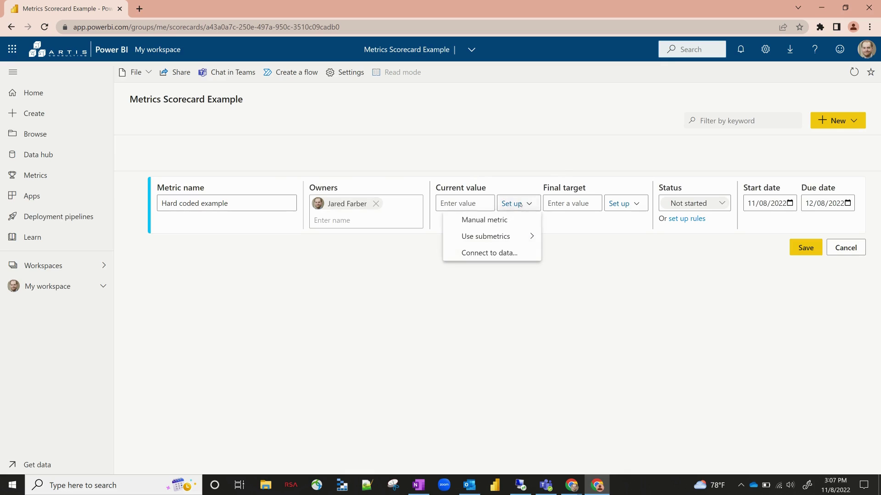
left_click(596, 249)
left_click(464, 203)
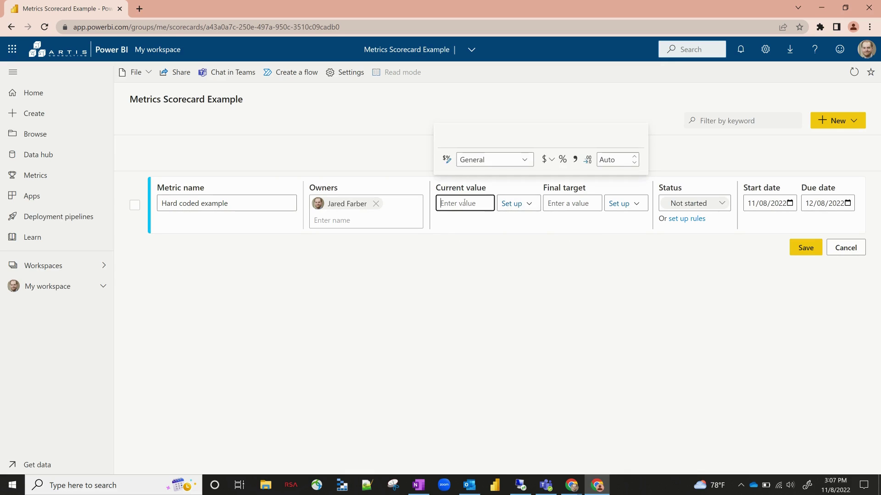
type("150")
left_click(569, 204)
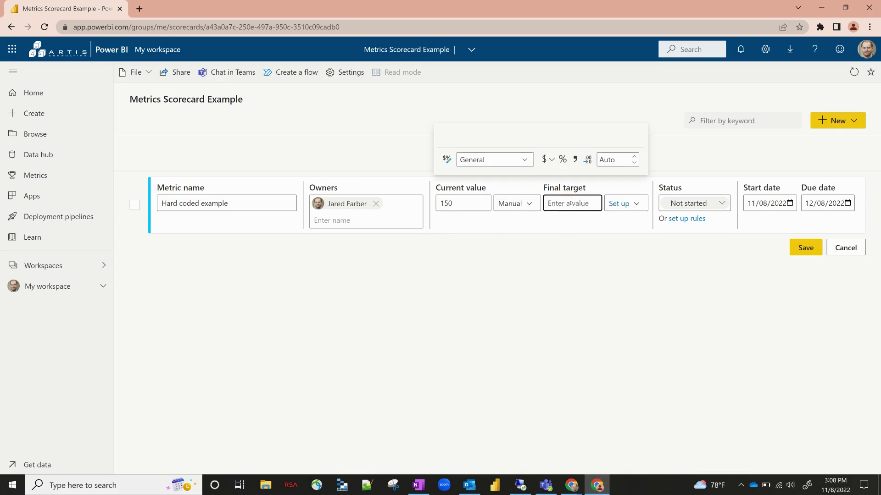
type("250")
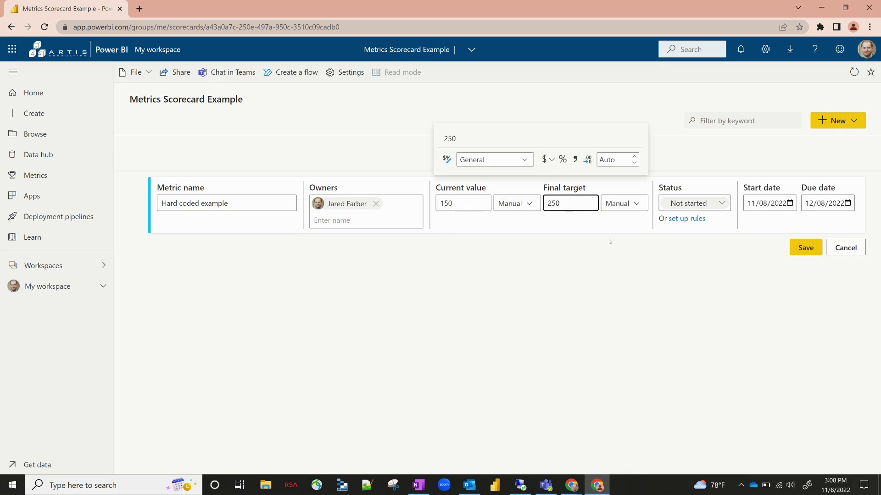
left_click(634, 246)
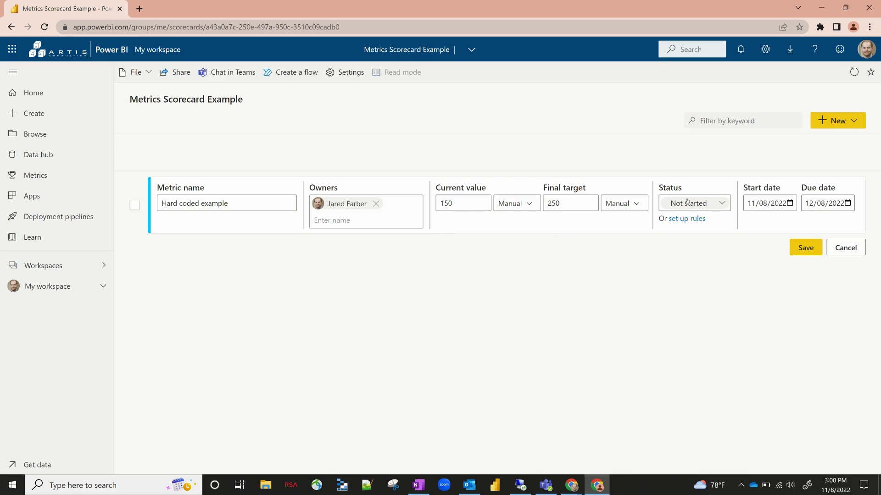
left_click(713, 204)
left_click(631, 281)
left_click(691, 224)
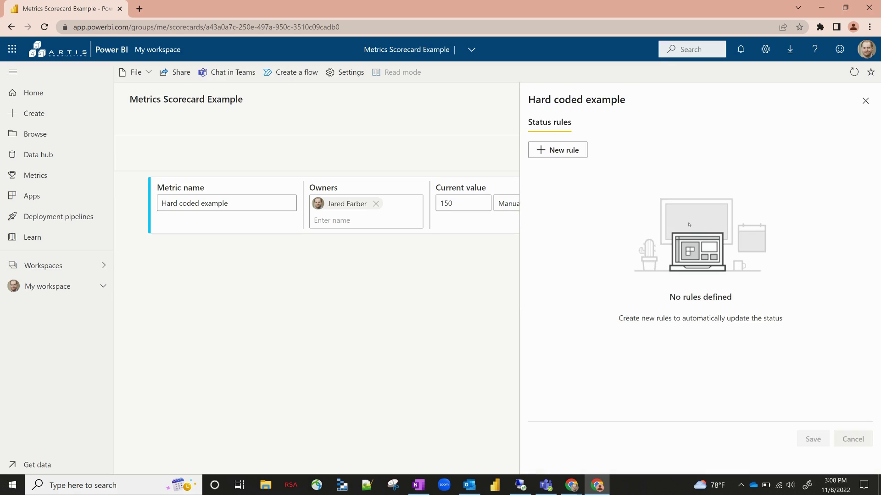
left_click(550, 146)
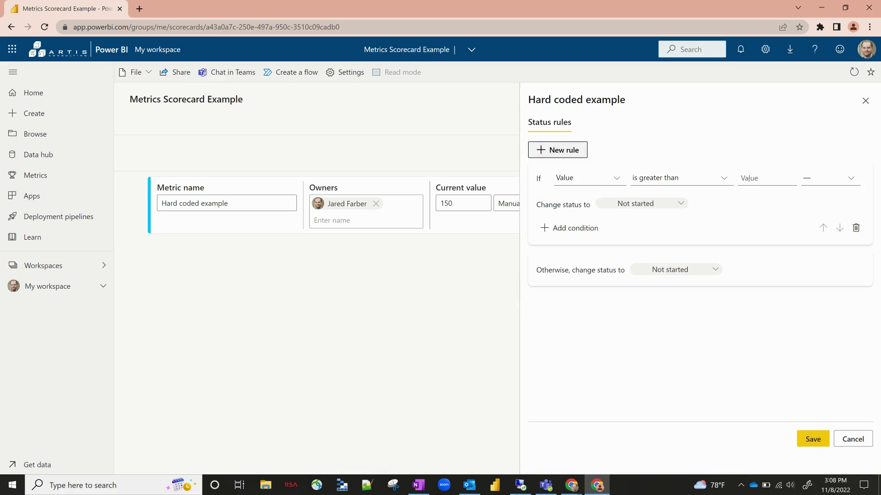
left_click(749, 178)
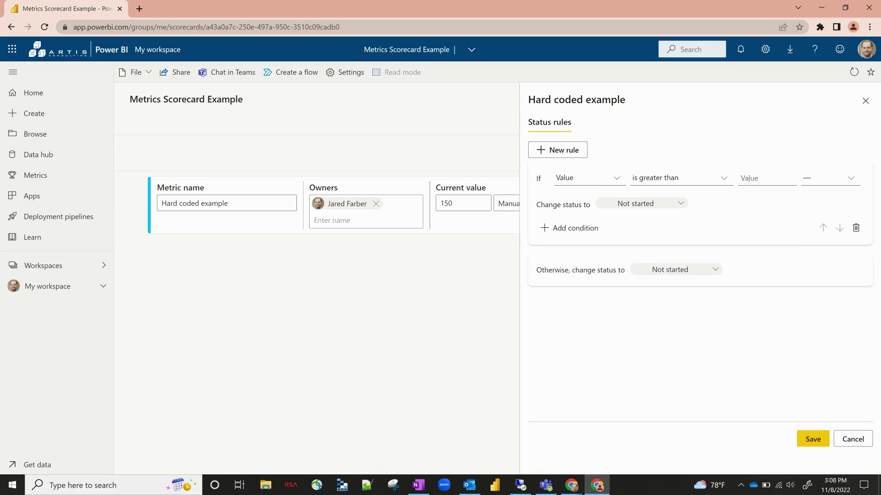
type("80")
left_click(623, 204)
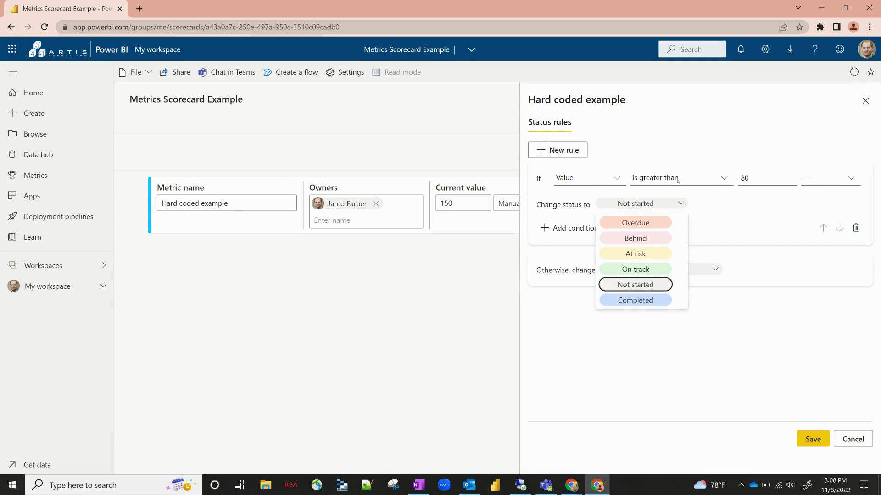
left_click(634, 285)
left_click(842, 437)
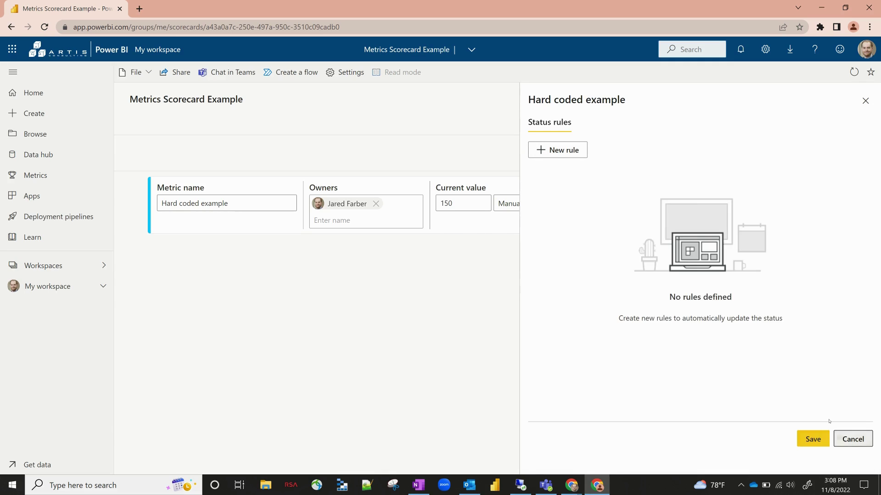
left_click(865, 101)
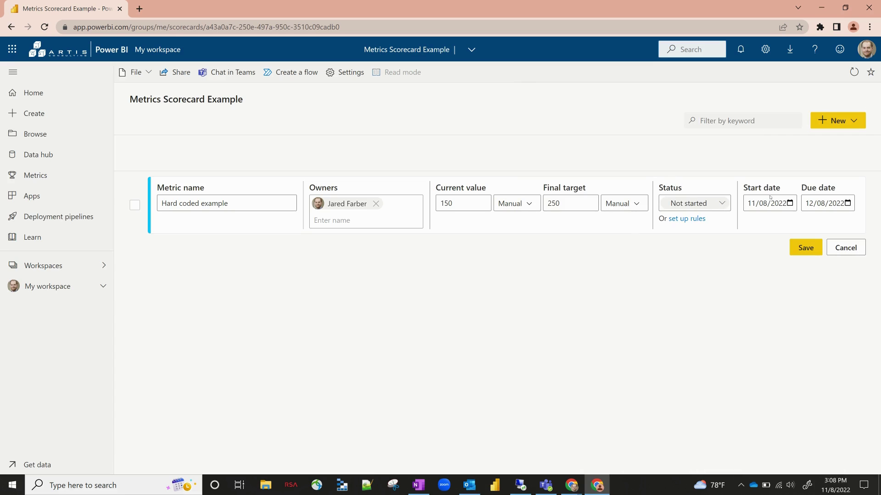
- Set the metric's start date to 10/08/2022 and save the metric
left_click(789, 204)
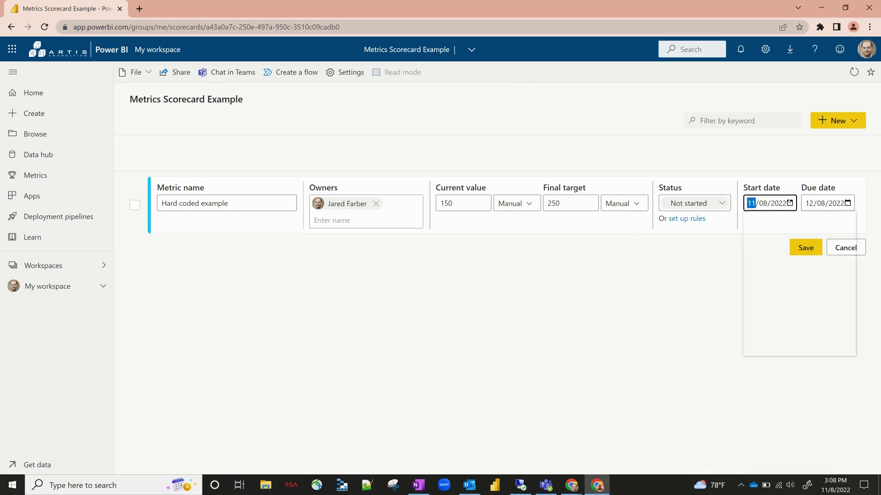
left_click(825, 223)
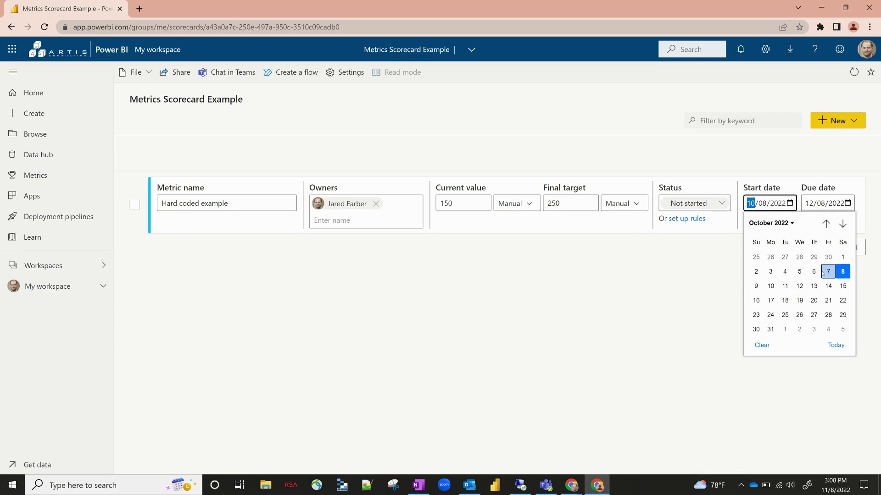
left_click(843, 271)
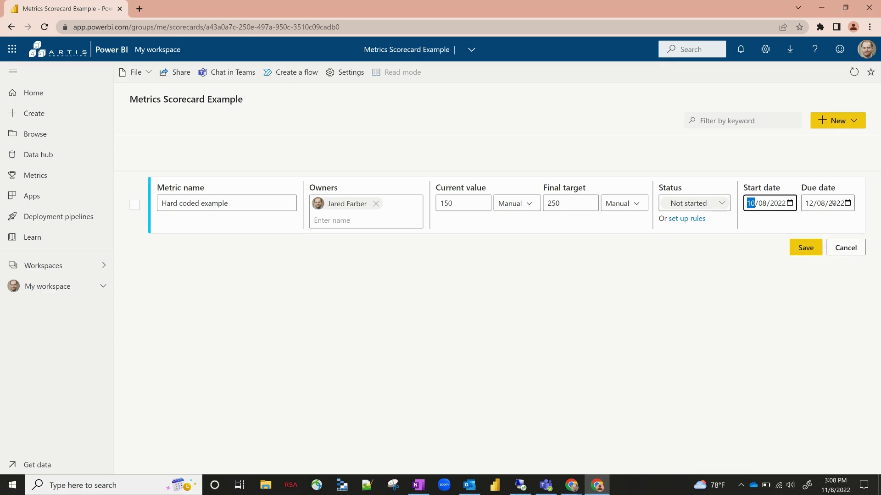
left_click(814, 247)
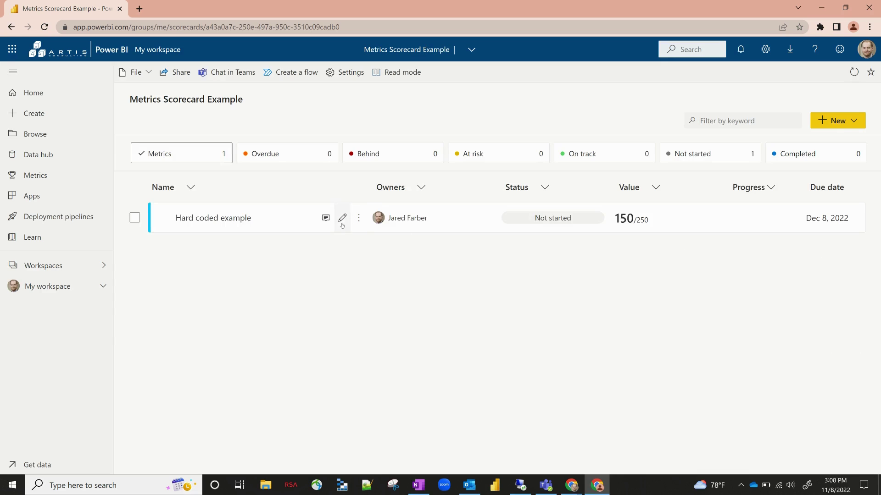
- Edit the "Hard coded example" metric and add a status rule changing it to On track when its value is greater than 80% of target
left_click(344, 219)
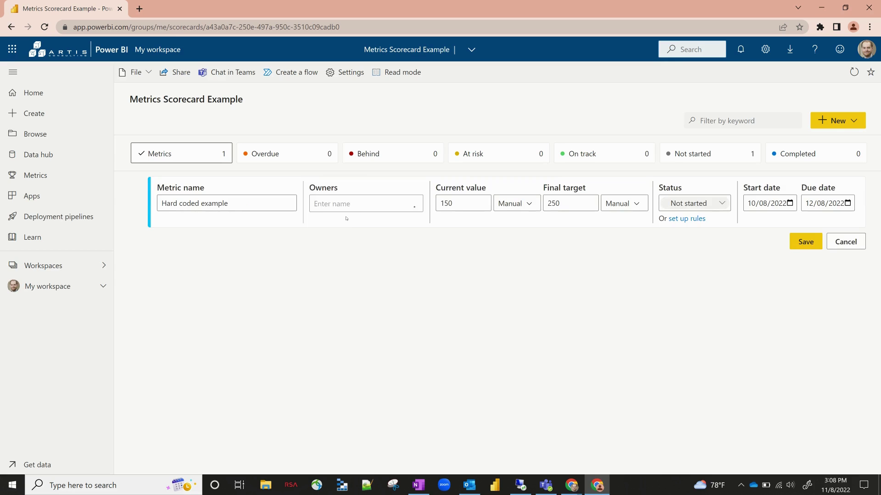
left_click(683, 219)
left_click(568, 155)
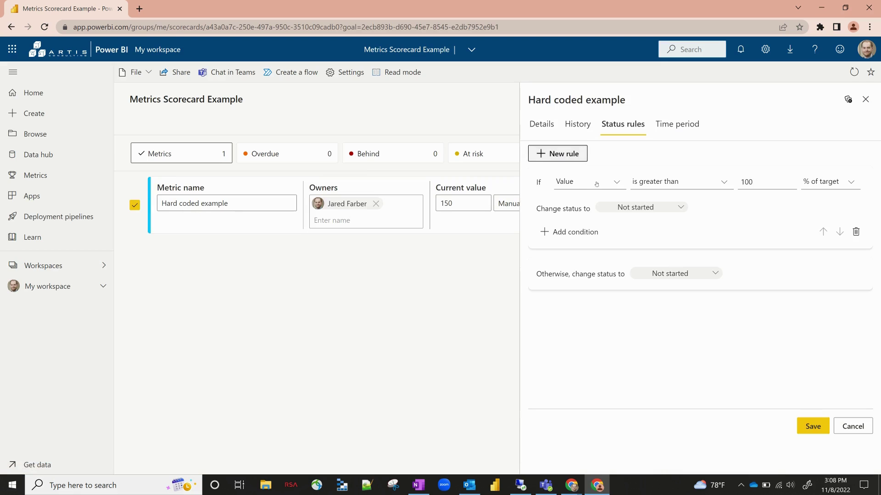
left_click(763, 181)
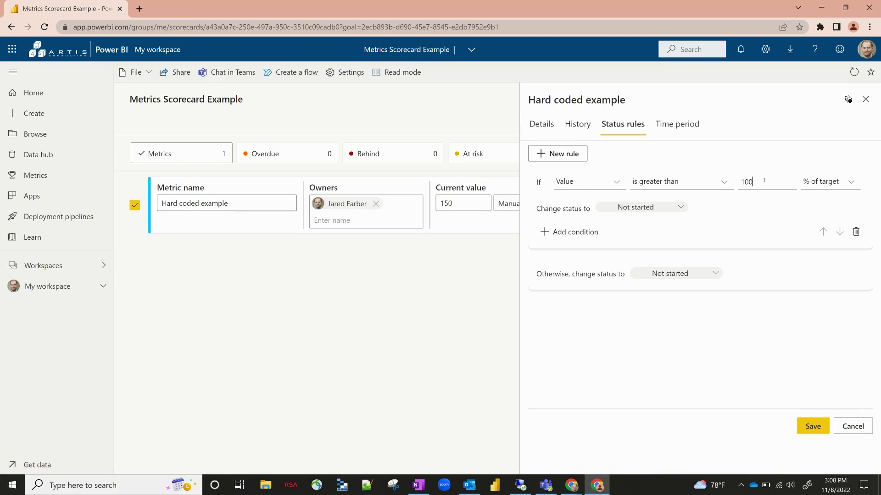
double_click(747, 182)
type("80")
left_click(626, 208)
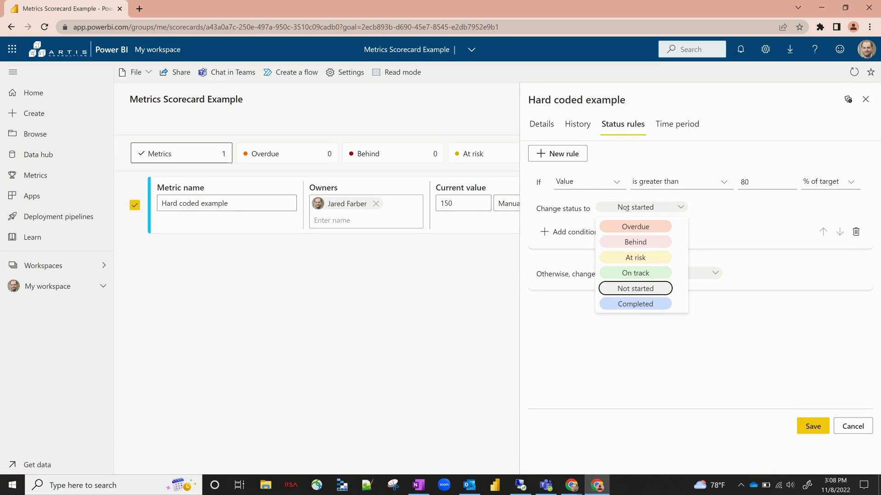
left_click(634, 273)
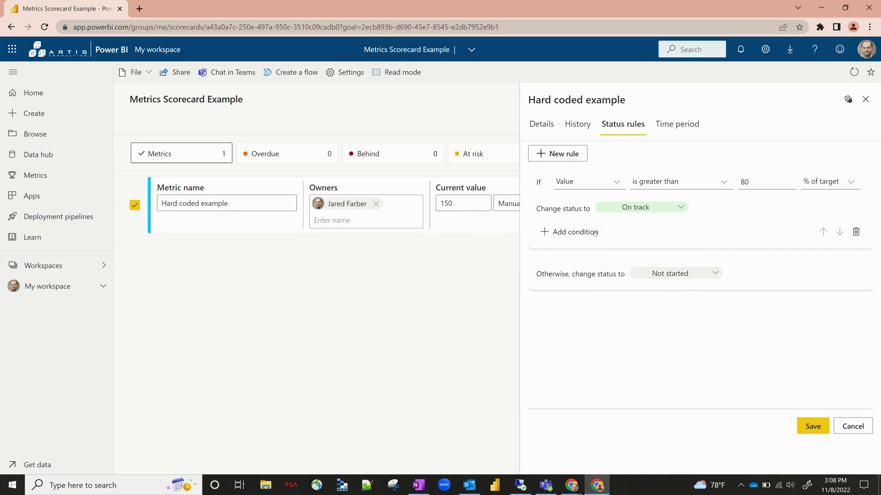
- Set the rule's otherwise status to Behind, then save the status rules and the metric
left_click(651, 274)
left_click(661, 306)
left_click(813, 426)
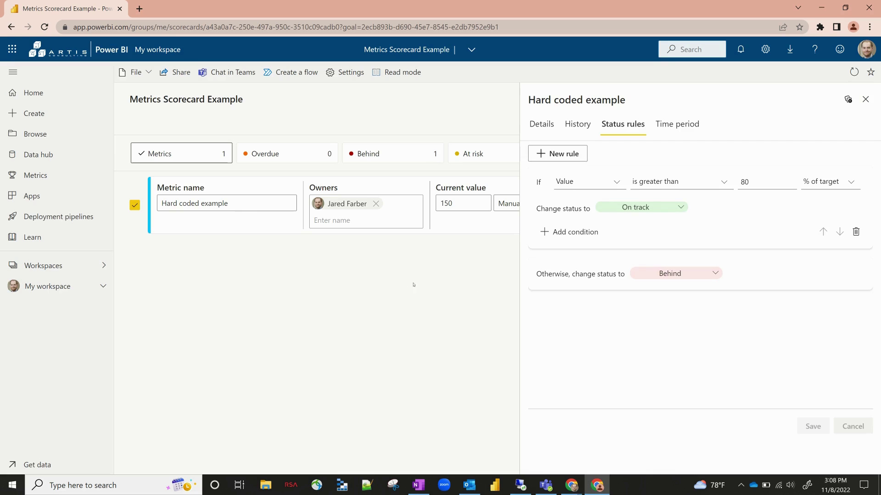
left_click(865, 99)
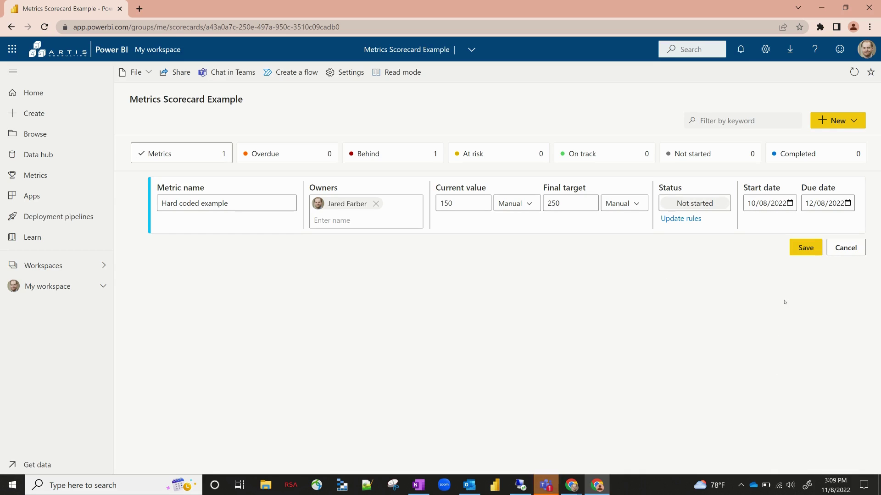
left_click(807, 250)
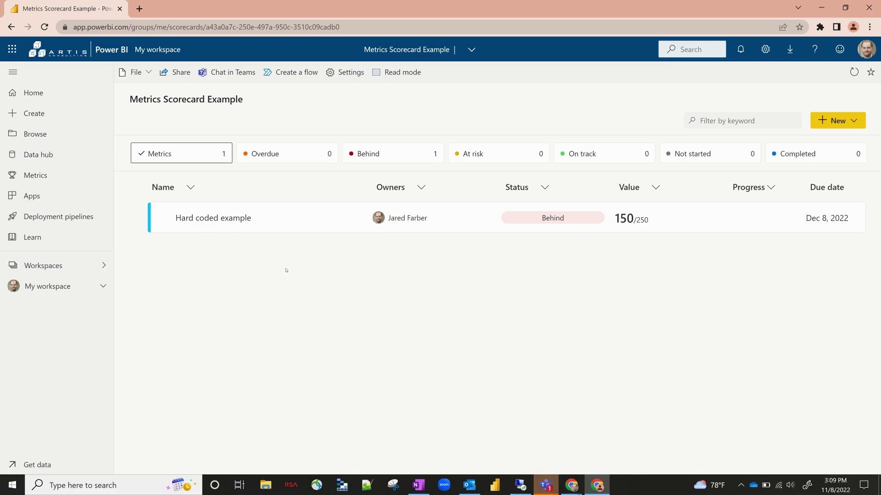
- Add a new metric to the scorecard named "connected to data example"
left_click(856, 121)
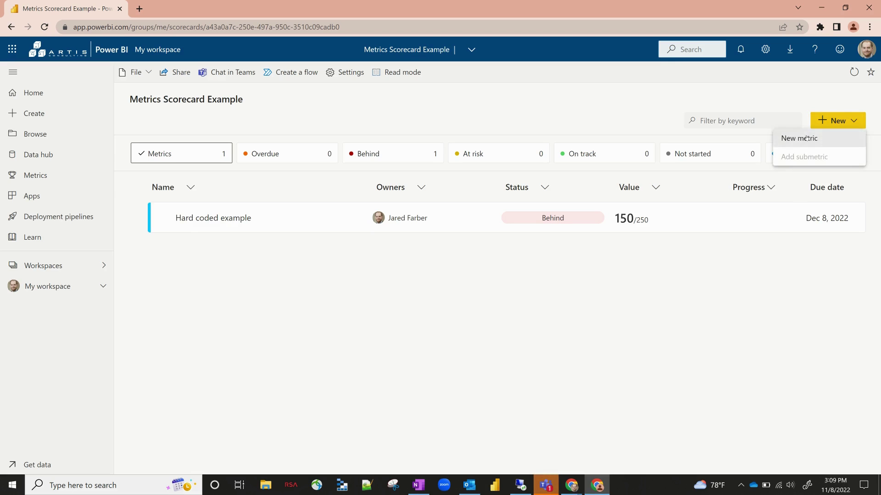
left_click(789, 138)
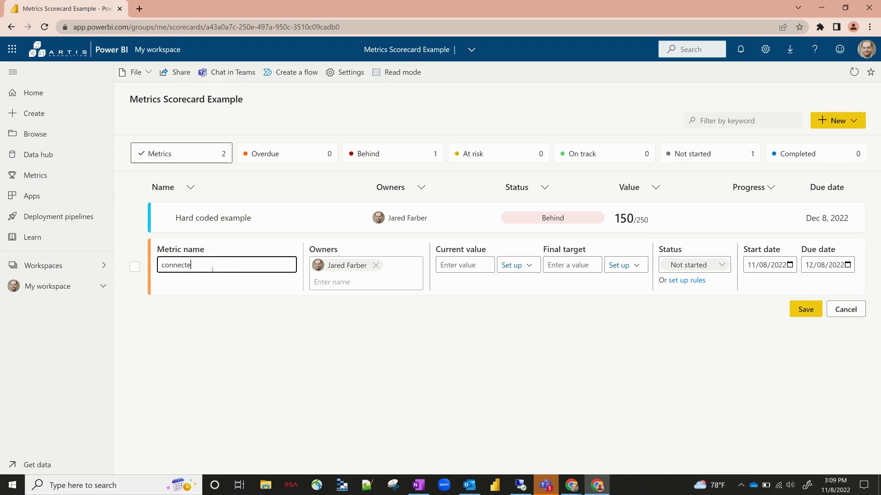
type("d to data example")
- Connect the new metric's current value to the filtered Reseller Units measure on Page 1 of the Adventureworks_lab report
left_click(511, 269)
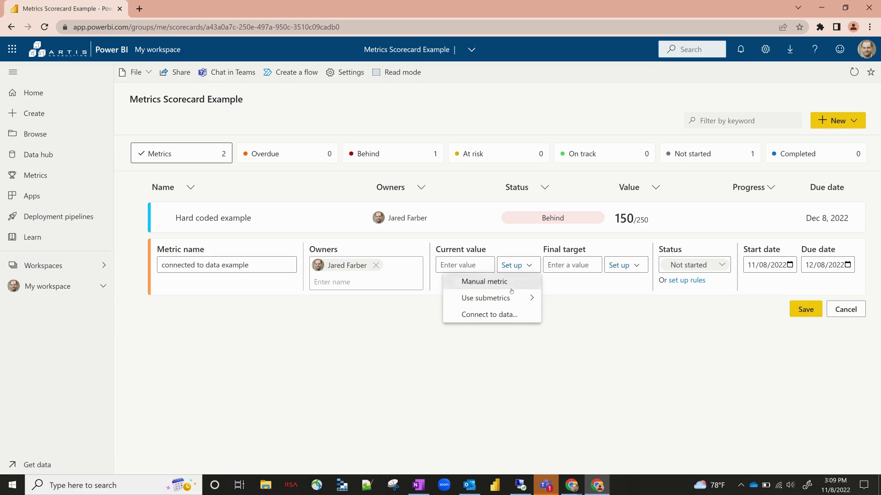
mouse_move(511, 298)
left_click(504, 315)
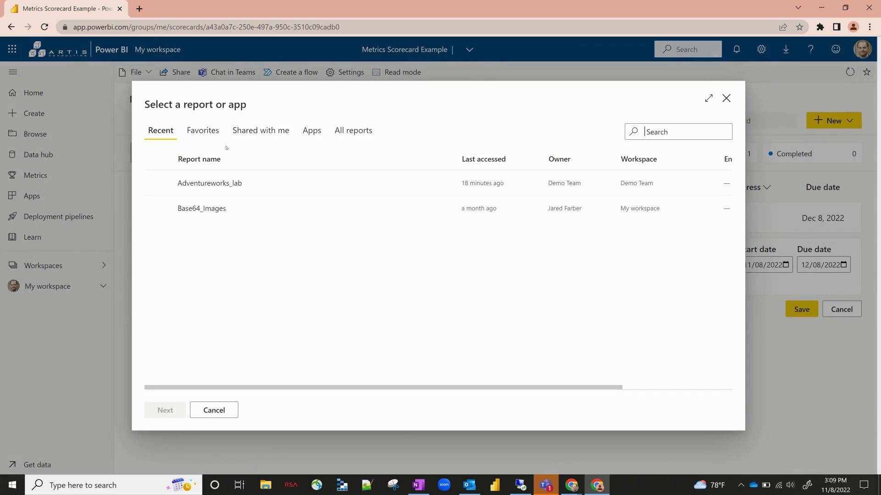
left_click(249, 184)
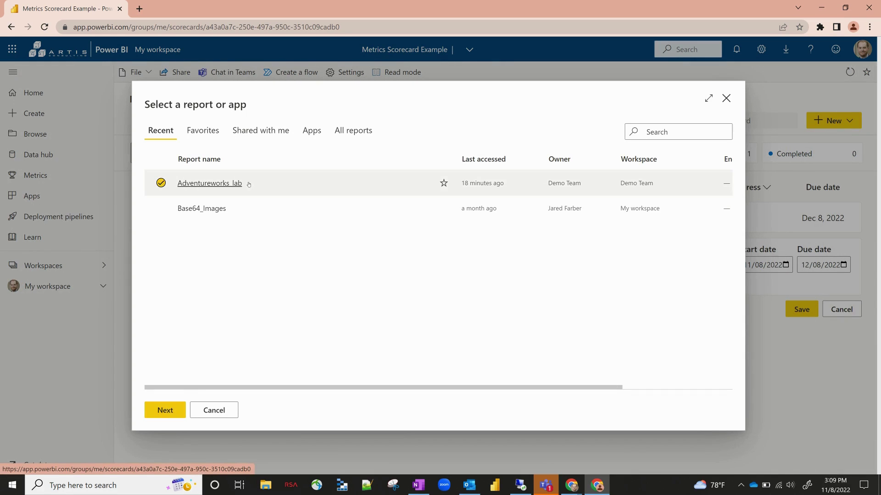
left_click(165, 410)
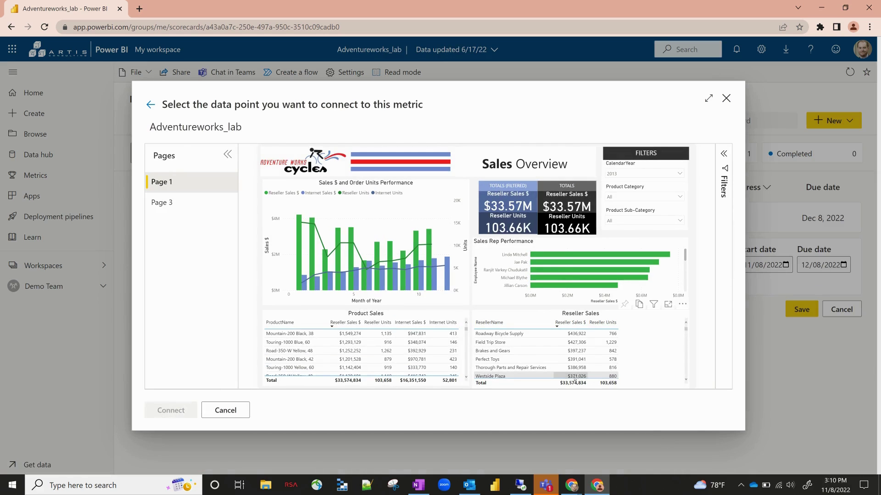
left_click(504, 221)
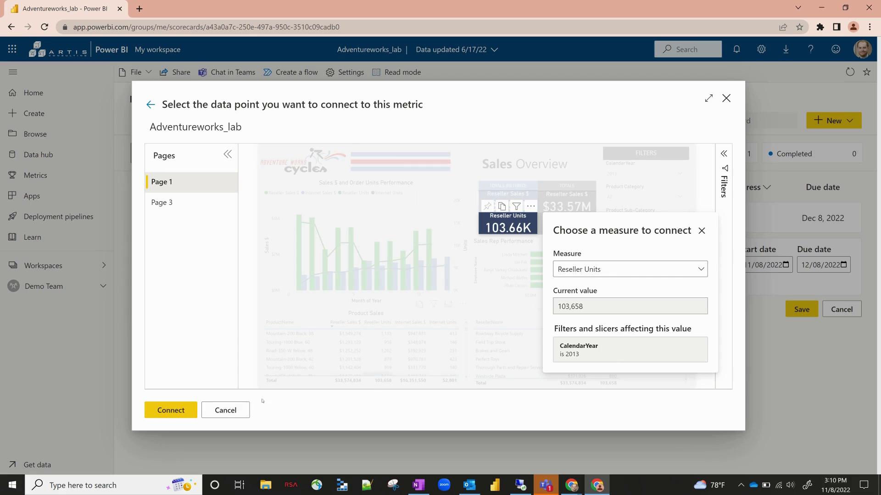
left_click(170, 410)
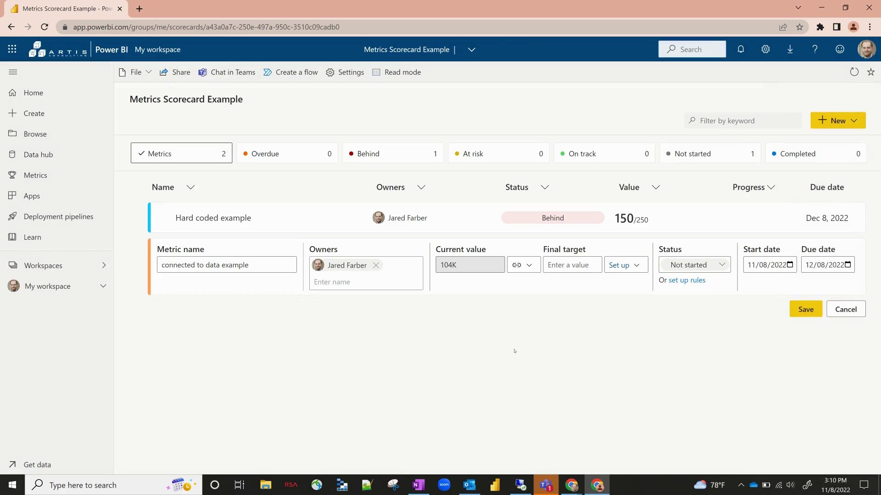
- Give the connected metric a final target of 200000 and a start date of 10/08/2022, and save it
left_click(564, 266)
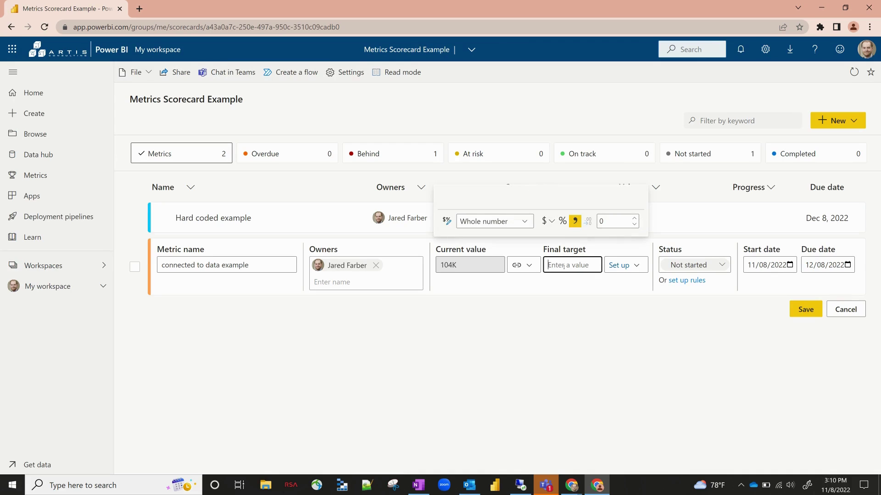
type("200000")
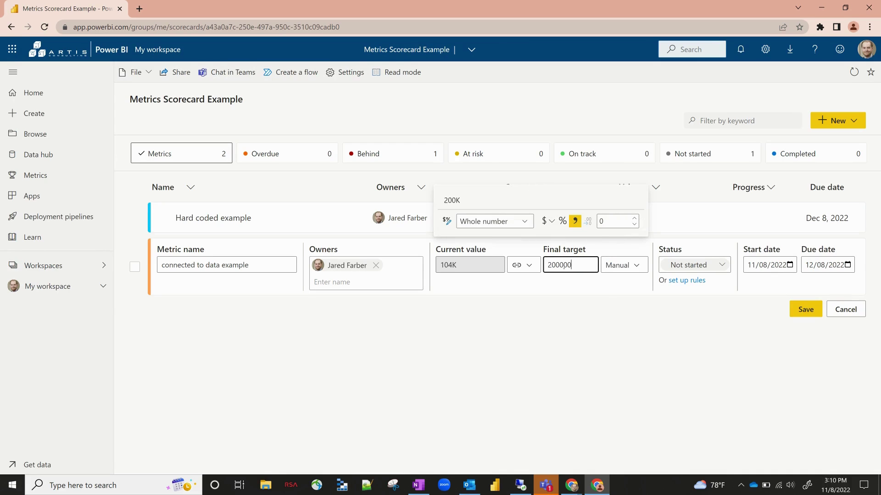
left_click(600, 276)
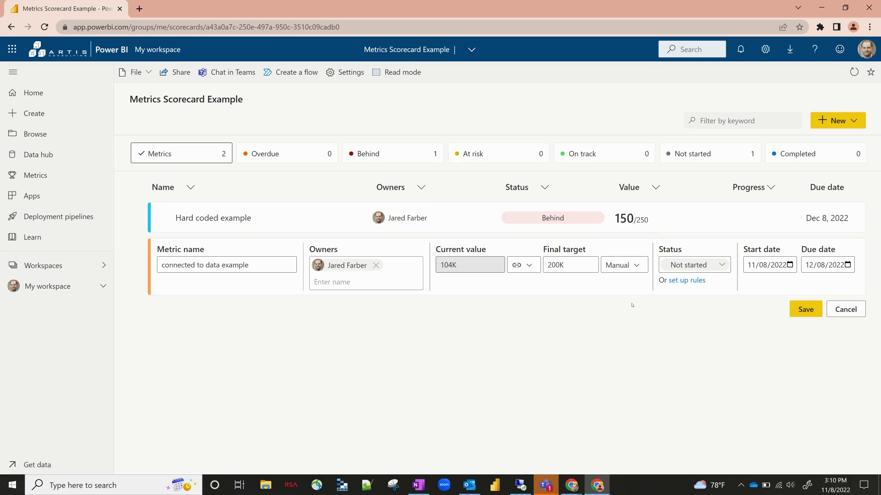
left_click(789, 265)
left_click(825, 285)
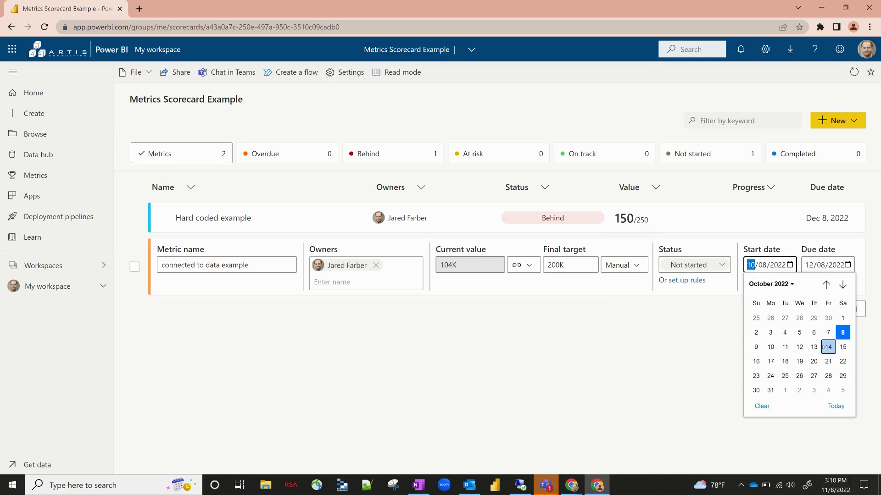
left_click(843, 328)
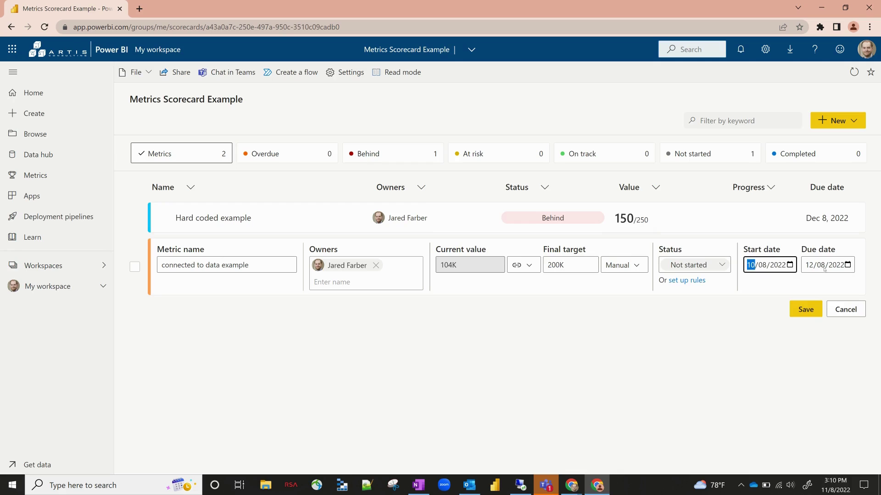
left_click(802, 313)
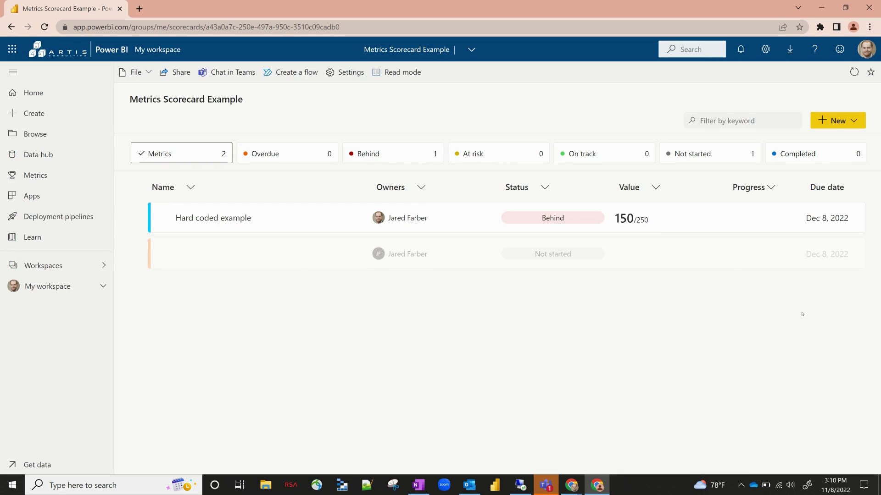
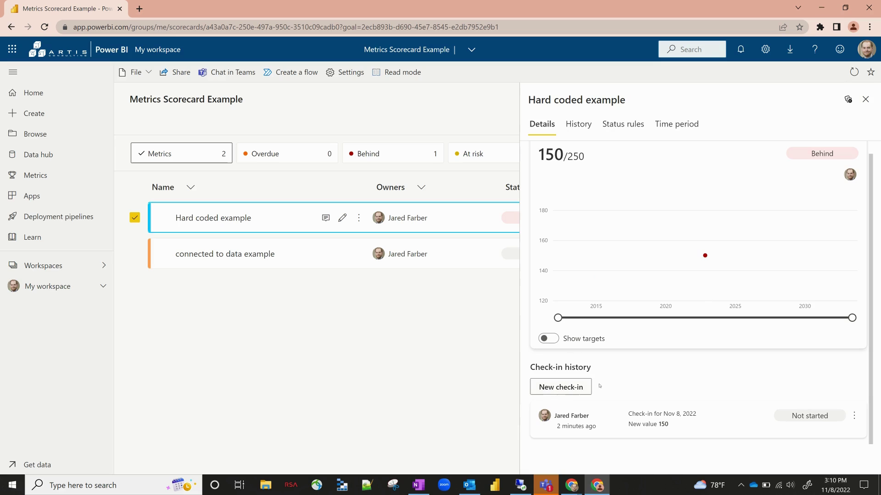
- Save a new check-in for the "Hard coded example" metric dated 11/1/2022 with value 120, and close its details
left_click(582, 389)
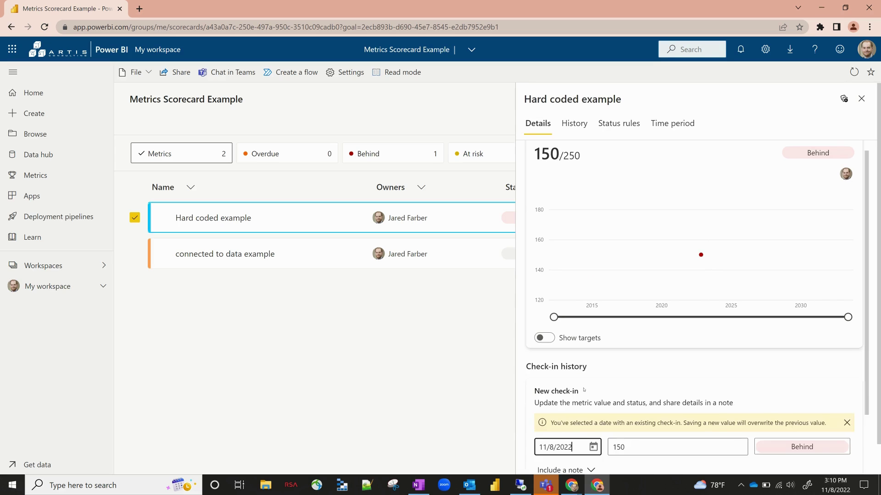
left_click(594, 367)
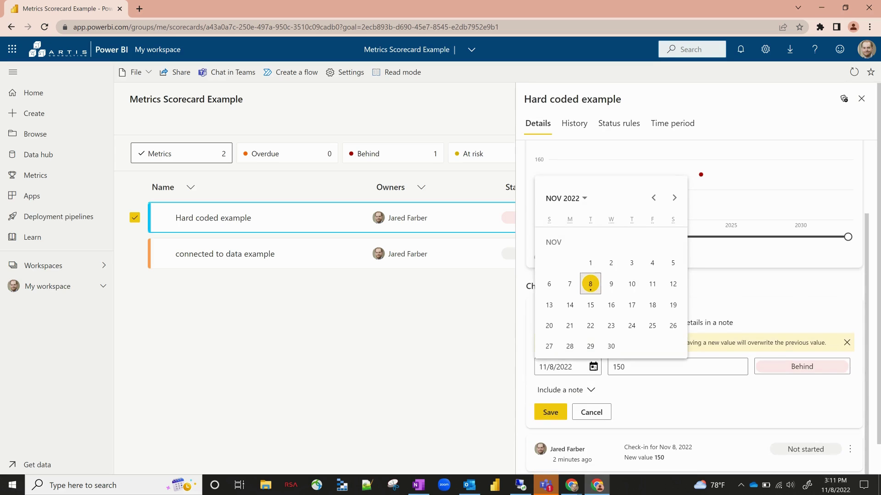
left_click(571, 286)
left_click(593, 367)
left_click(592, 267)
left_click(646, 364)
type("120")
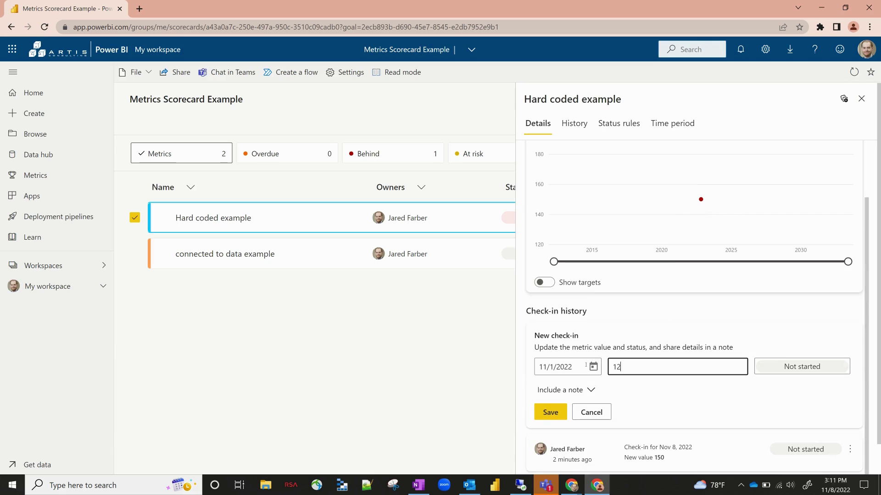
left_click(559, 411)
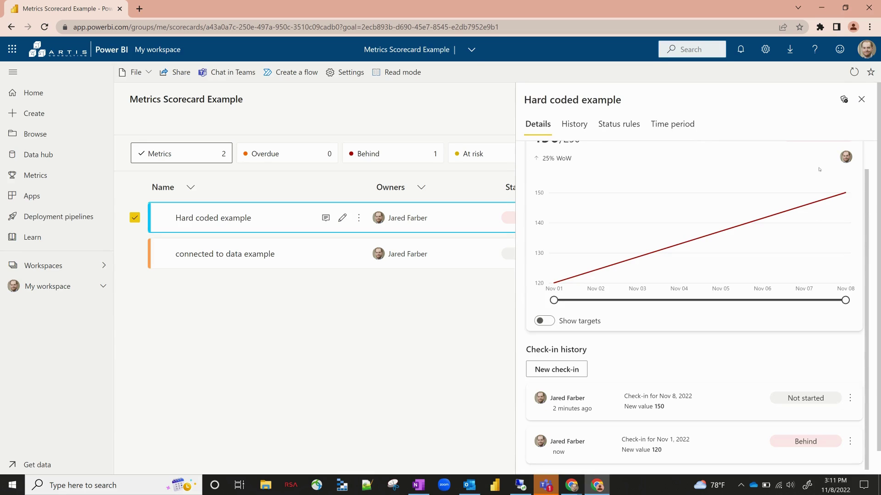
left_click(861, 99)
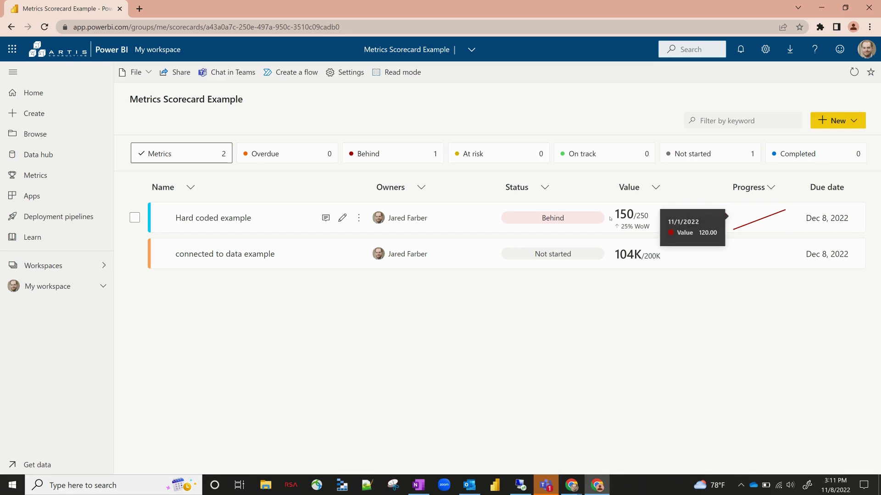
- Review the "Hard coded example" metric's details, check-in history, status rules and time period settings
left_click(343, 218)
left_click(845, 274)
left_click(213, 218)
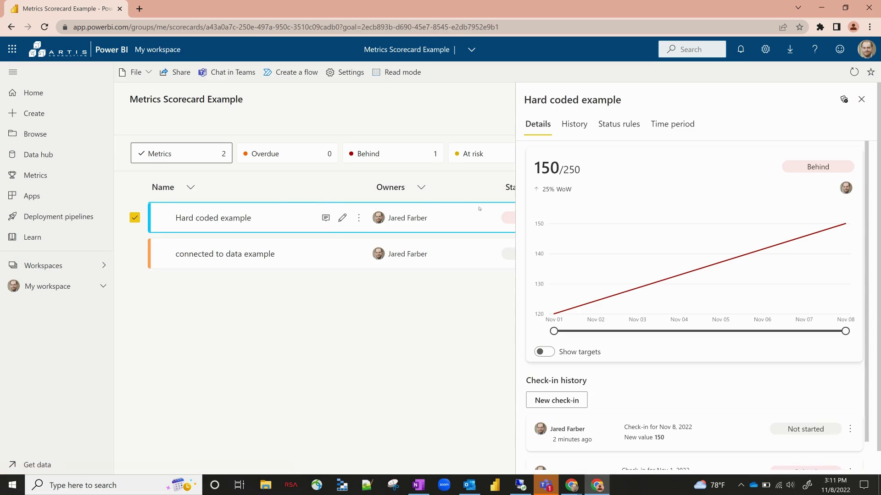
left_click(579, 130)
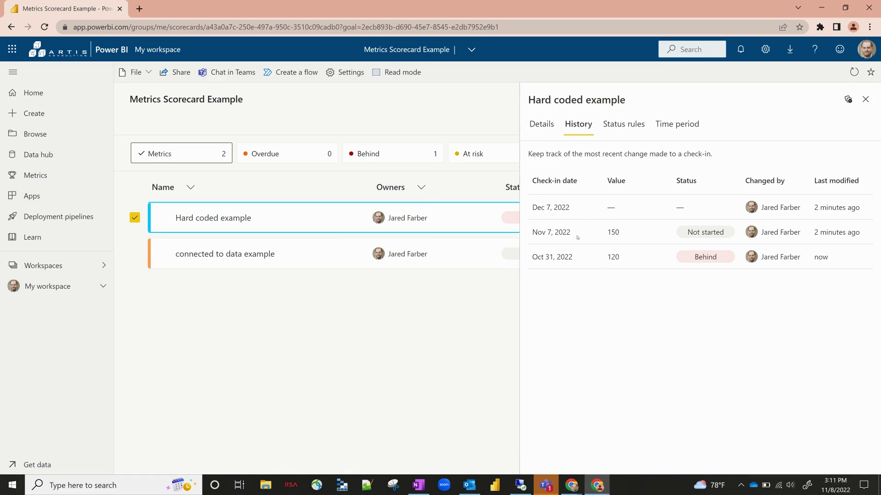
left_click(622, 129)
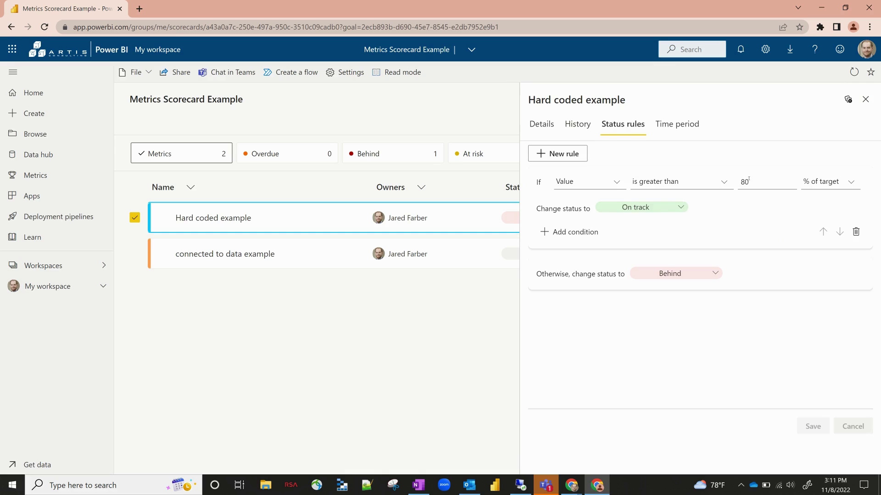
left_click(688, 129)
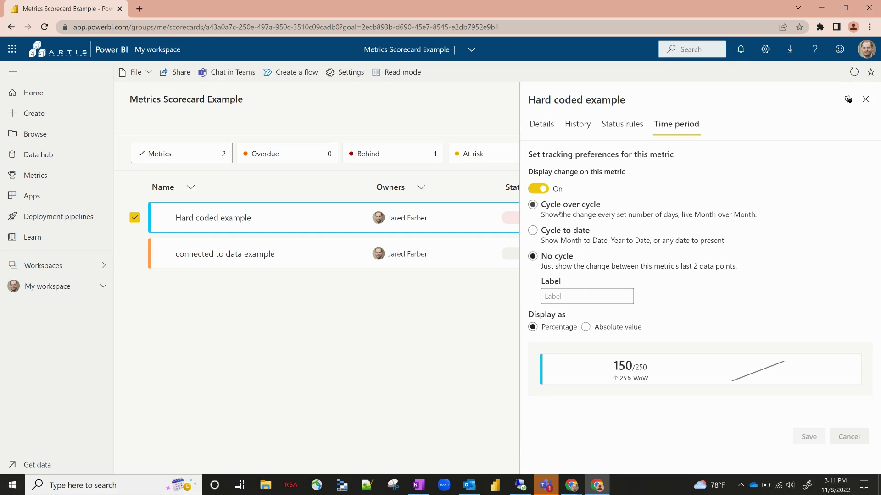
left_click(865, 99)
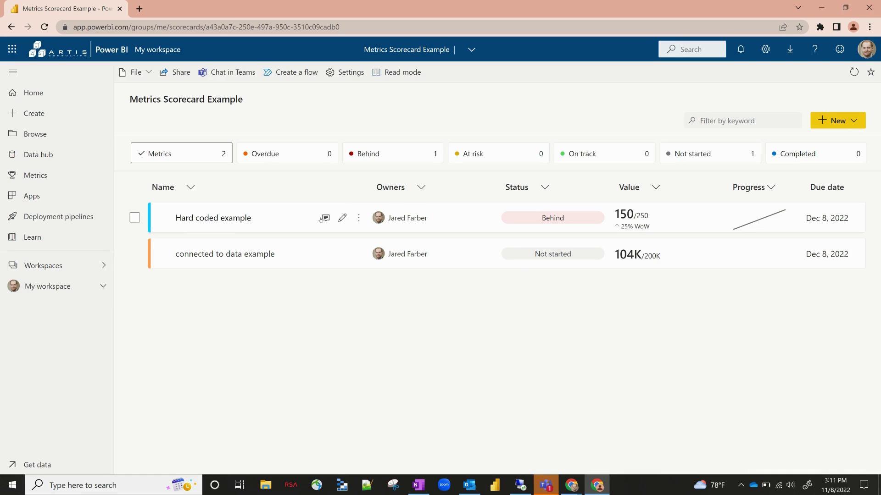
- Add a new submetric named "submetric 1" under the "Hard coded example" metric
left_click(823, 126)
key("Escape")
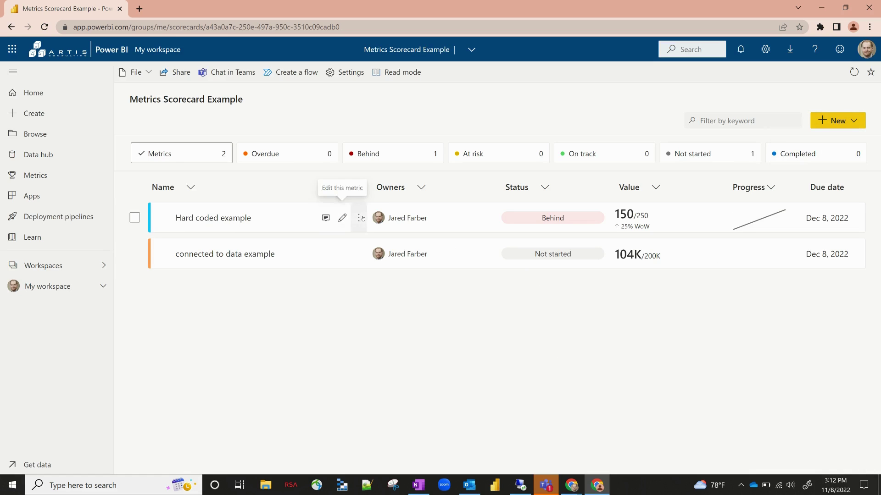
left_click(360, 218)
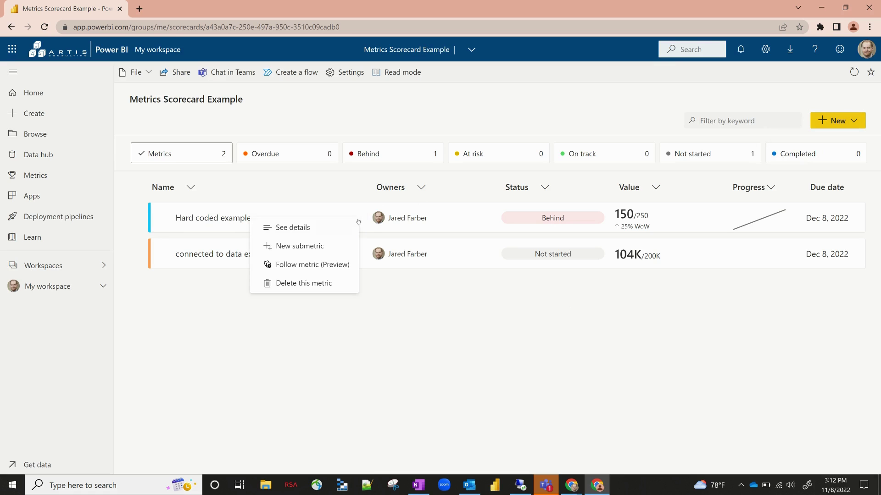
left_click(322, 247)
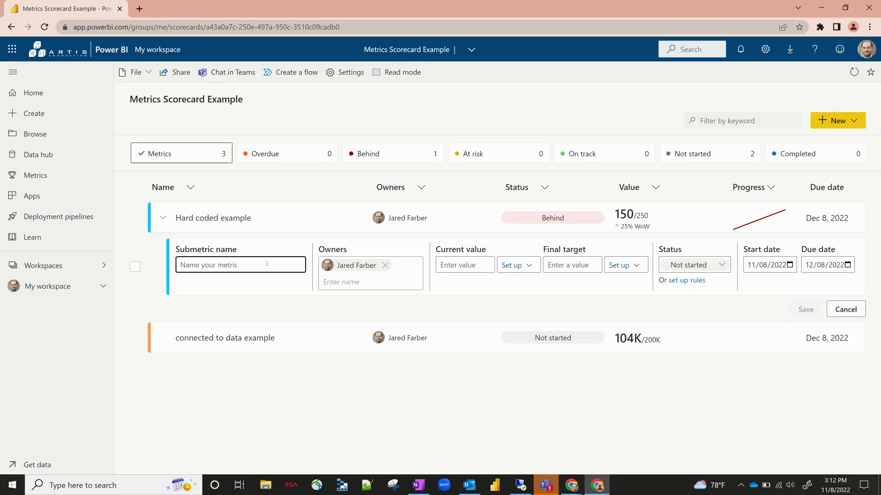
type("submetr")
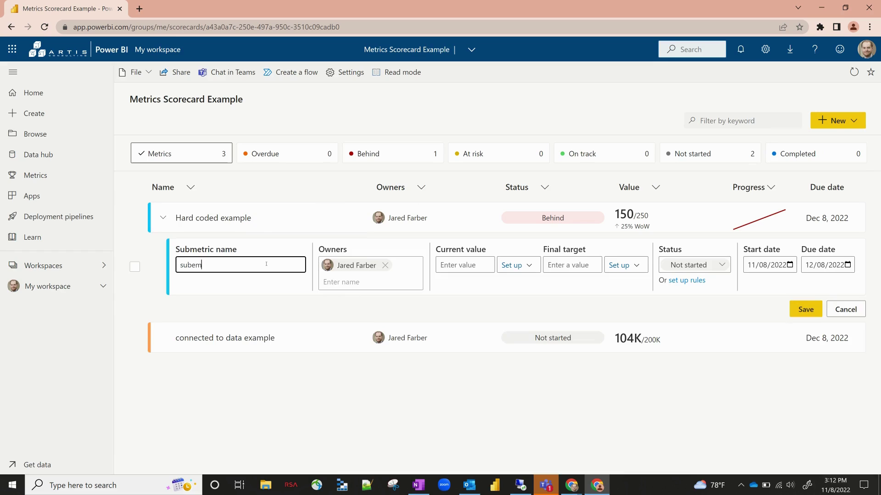
type("ics")
type("1")
- Set submetric 1's current value to 75 and its final target to 100, and save it
left_click(467, 265)
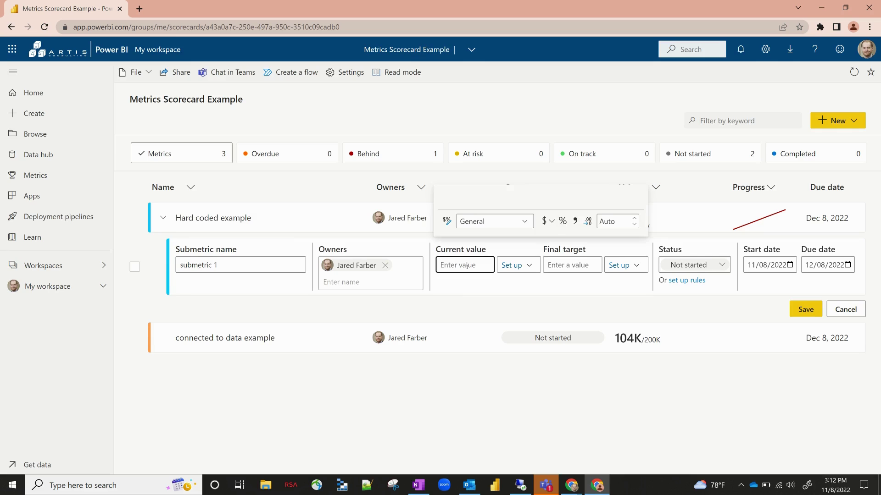
type("75")
left_click(571, 265)
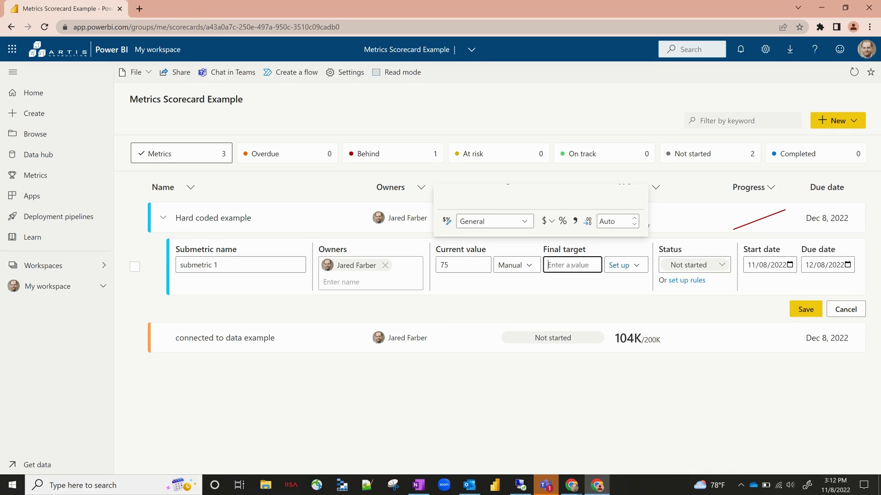
type("100")
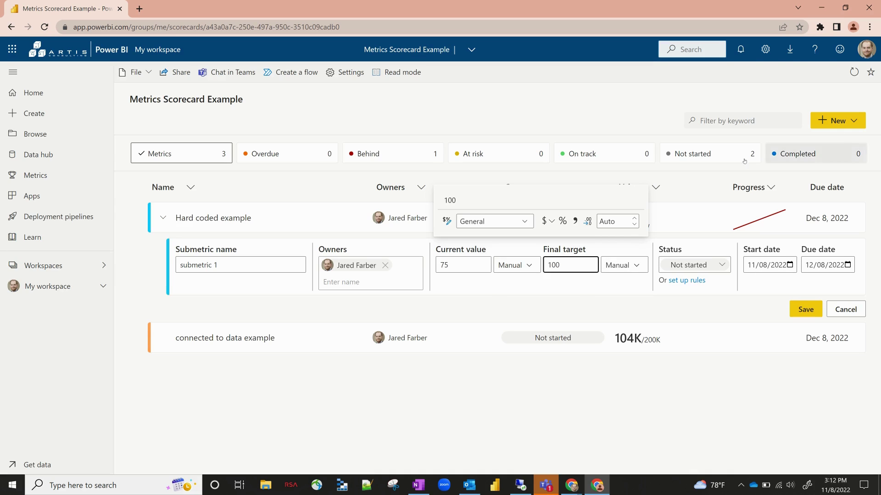
left_click(805, 309)
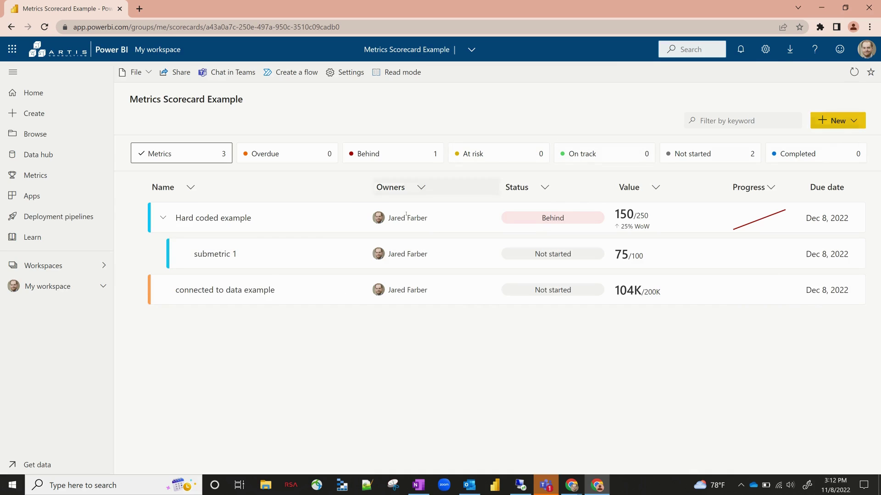
- Save a second submetric named "submetric" under "Hard coded example" with current value 75 and final target 100
left_click(359, 218)
left_click(325, 251)
type("submetrics")
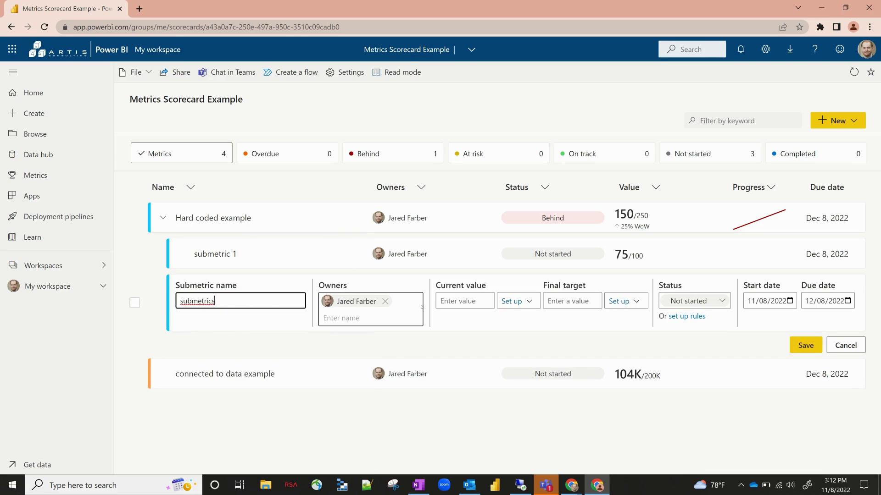
key("BackSpace")
left_click(481, 299)
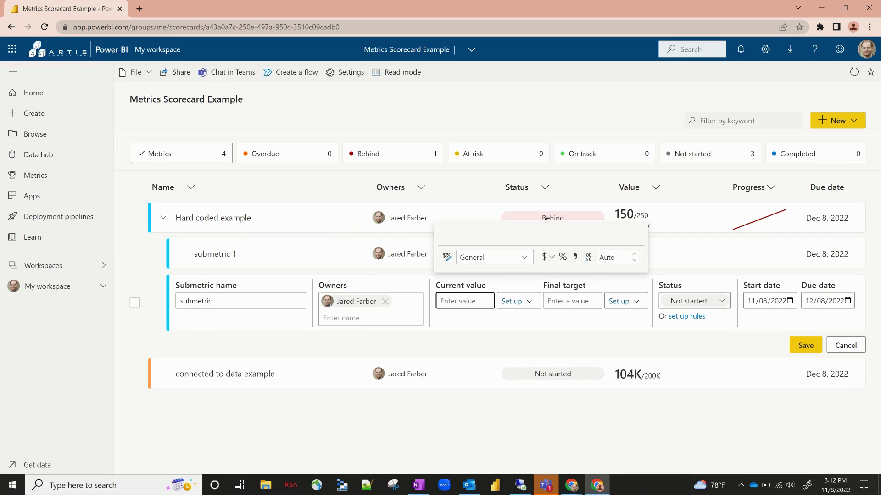
type("75")
left_click(567, 300)
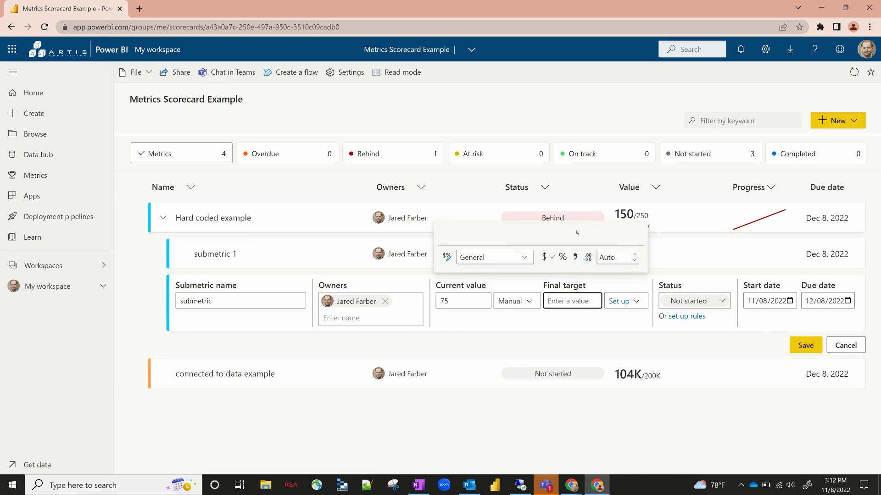
type("100")
left_click(806, 345)
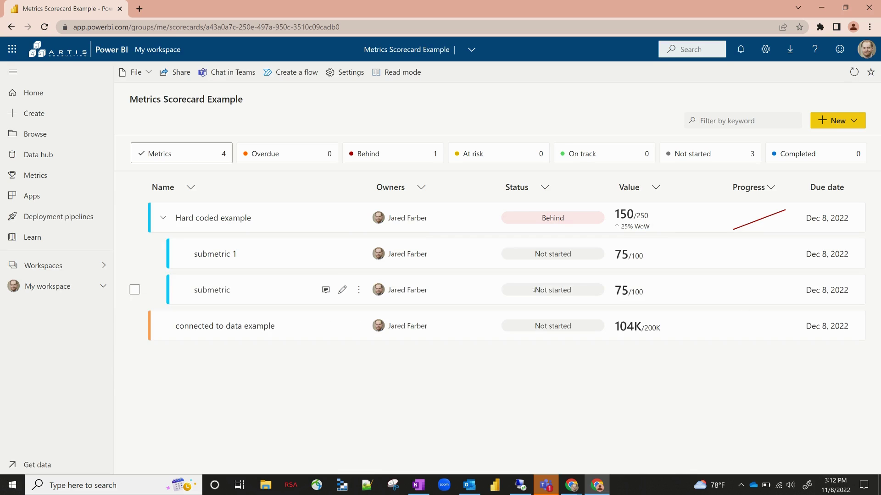
- Change the final target of the second submetric, "submetric", to 150 and save it
left_click(343, 289)
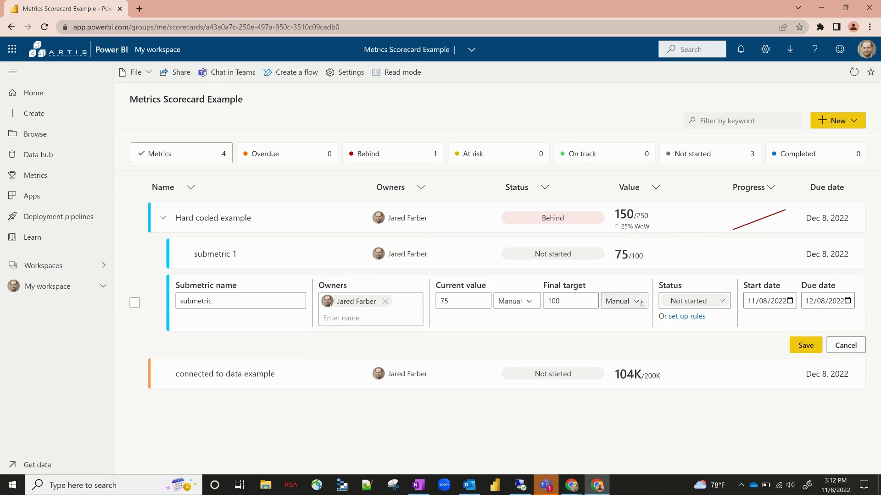
left_click(579, 301)
key("BackSpace")
key("BackSpace")
type("50")
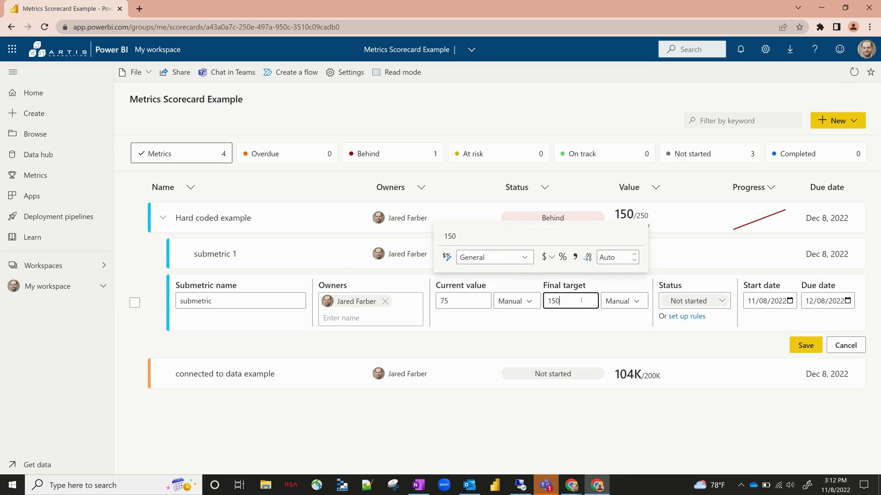
key("Return")
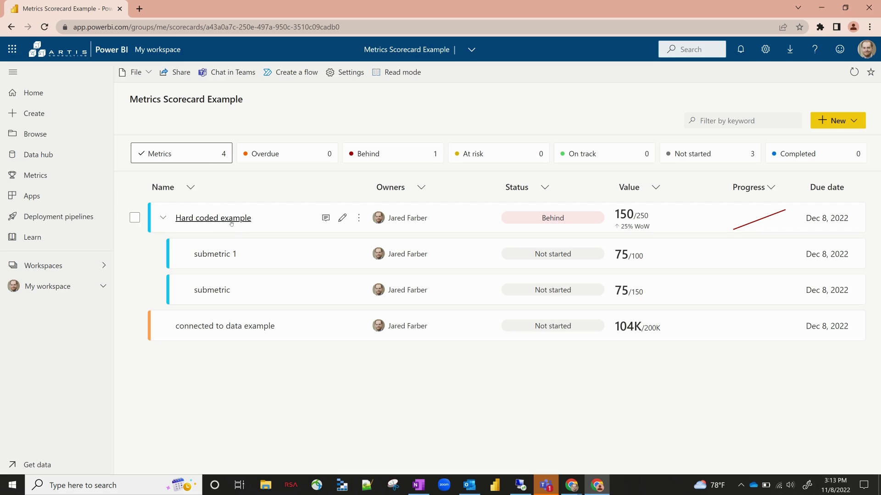
- Set the "Hard coded example" metric's current value and final target to the SUM of its submetrics and save
left_click(342, 218)
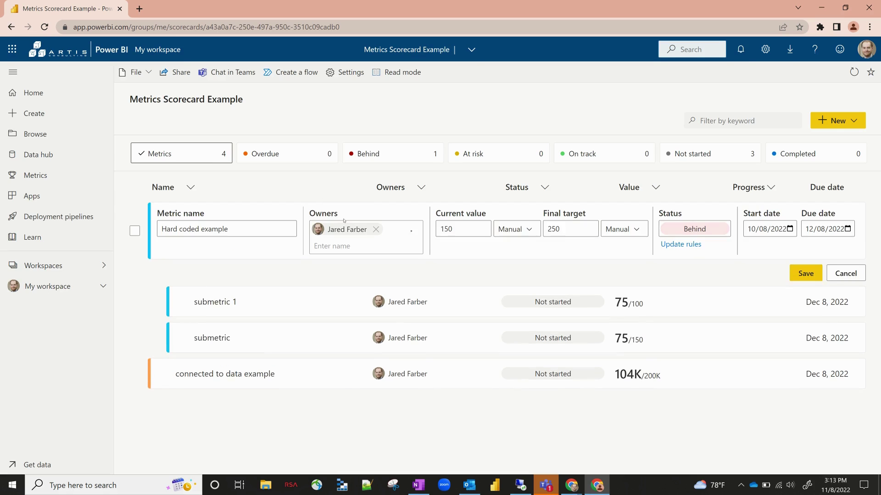
left_click(511, 235)
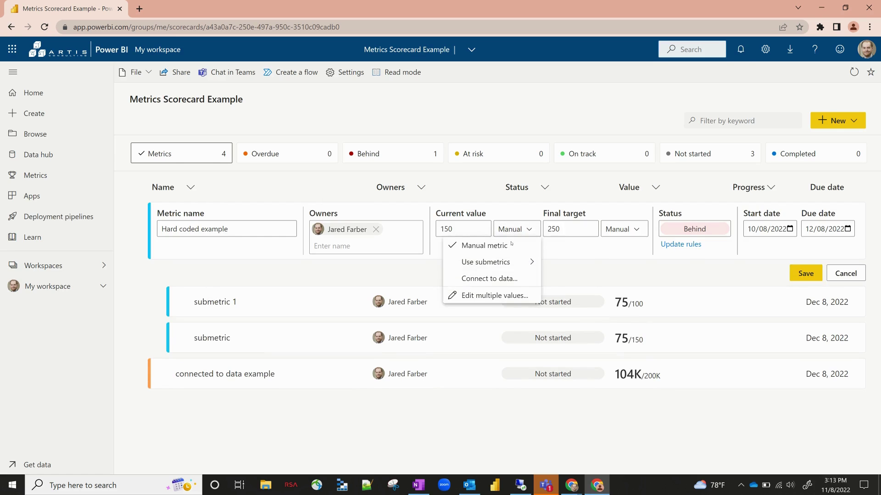
mouse_move(500, 264)
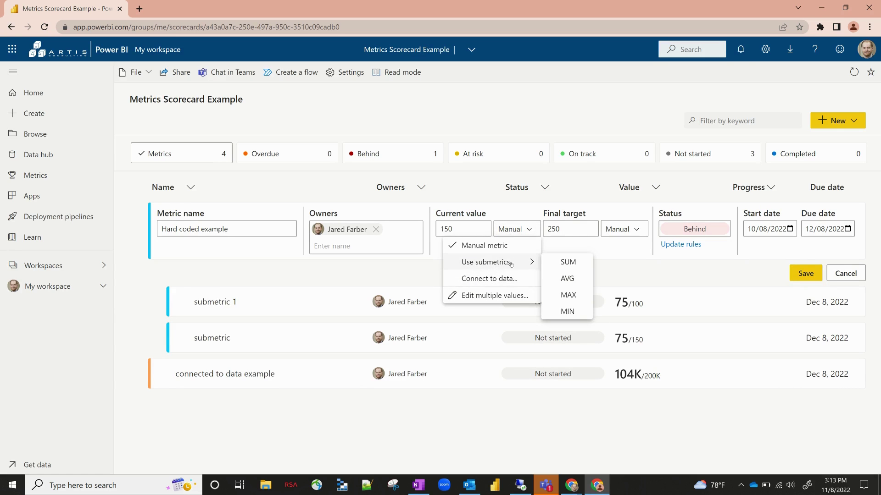
left_click(568, 262)
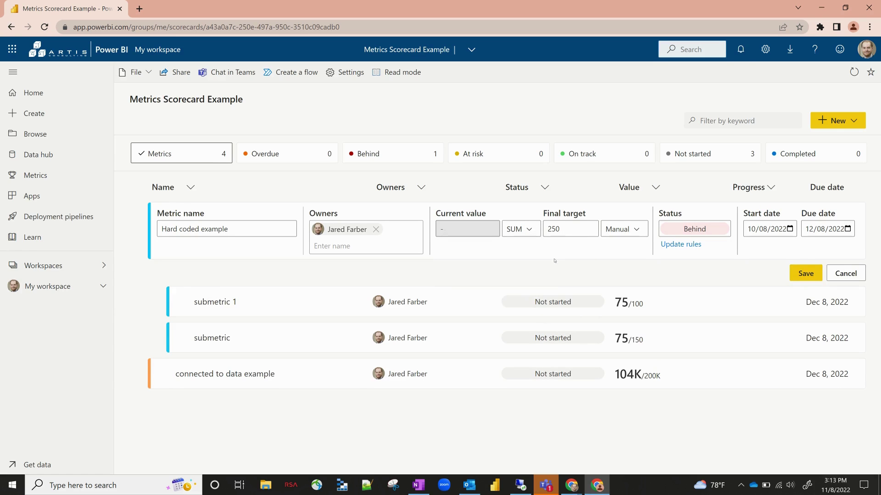
left_click(607, 233)
mouse_move(633, 262)
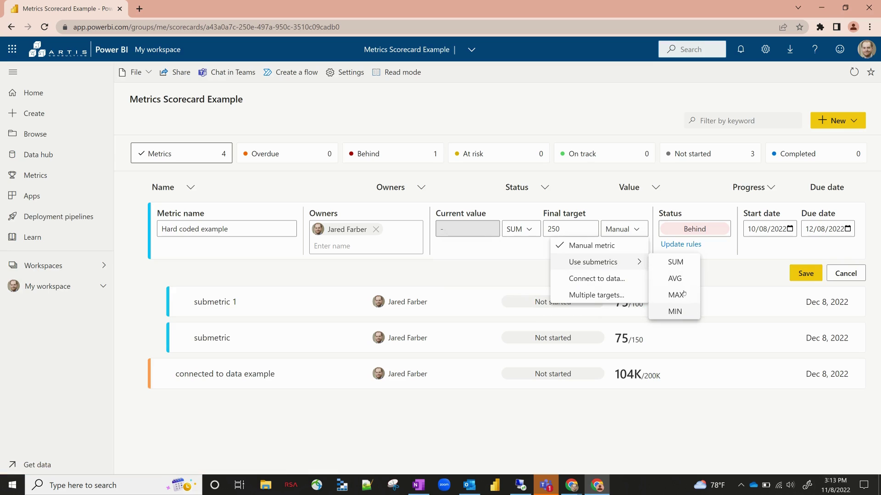
left_click(674, 263)
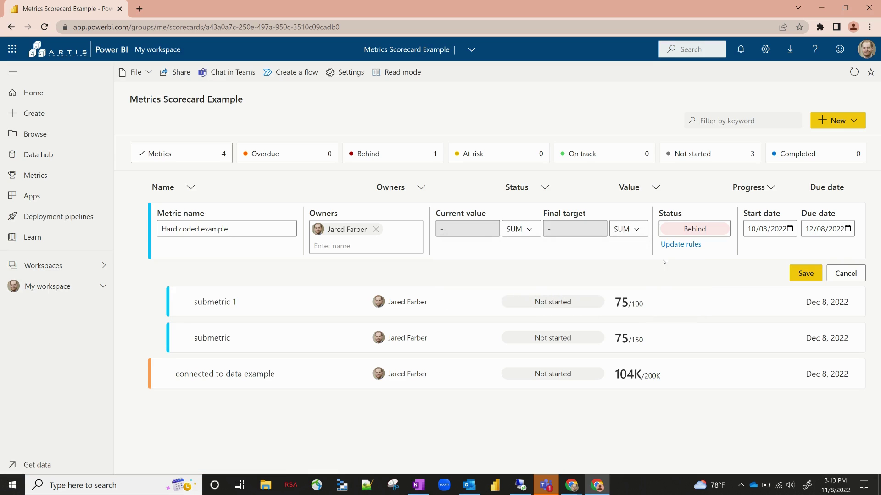
left_click(805, 274)
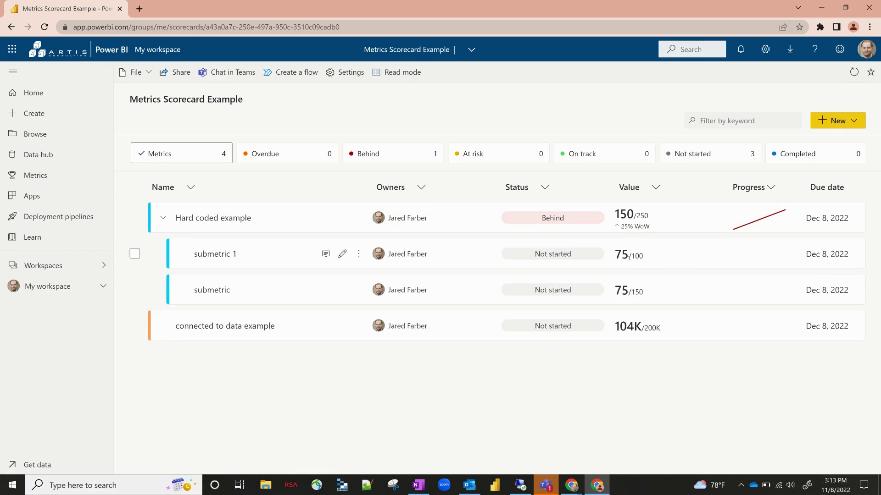
- Try the scorecard's Behind and Overdue status filters and return to the full list of metrics
mouse_move(625, 215)
mouse_move(620, 290)
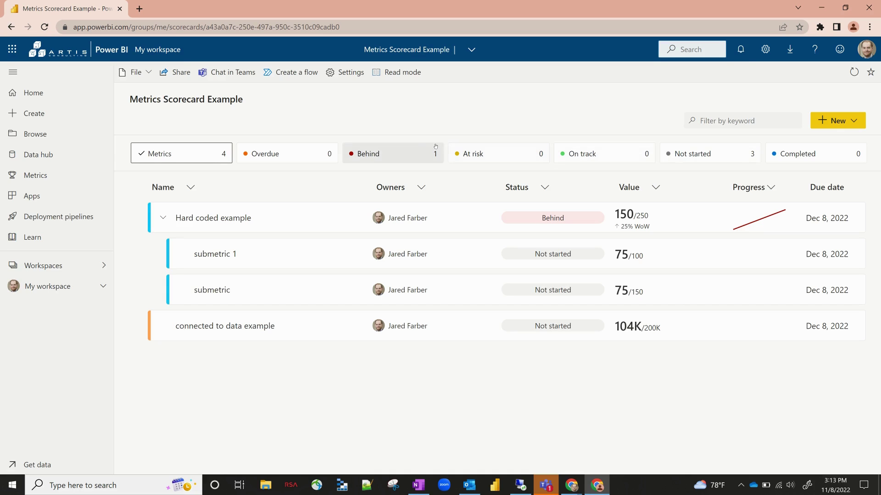
left_click(421, 150)
left_click(184, 153)
left_click(312, 151)
left_click(312, 151)
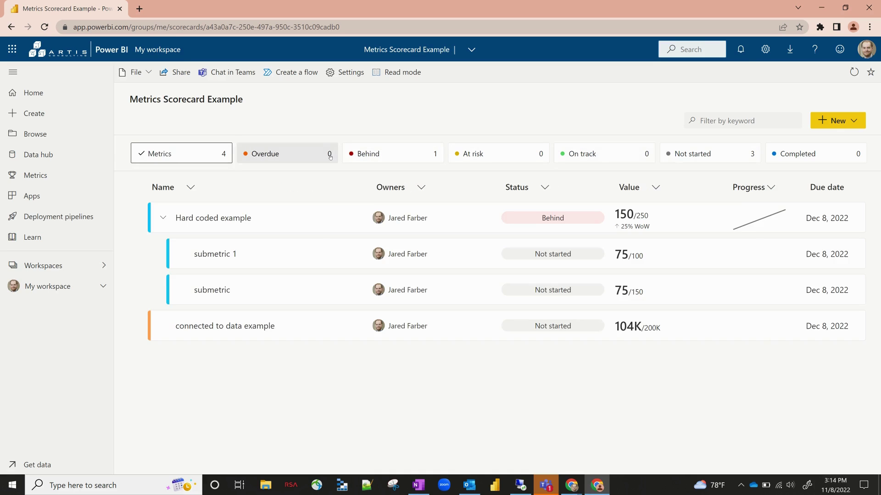